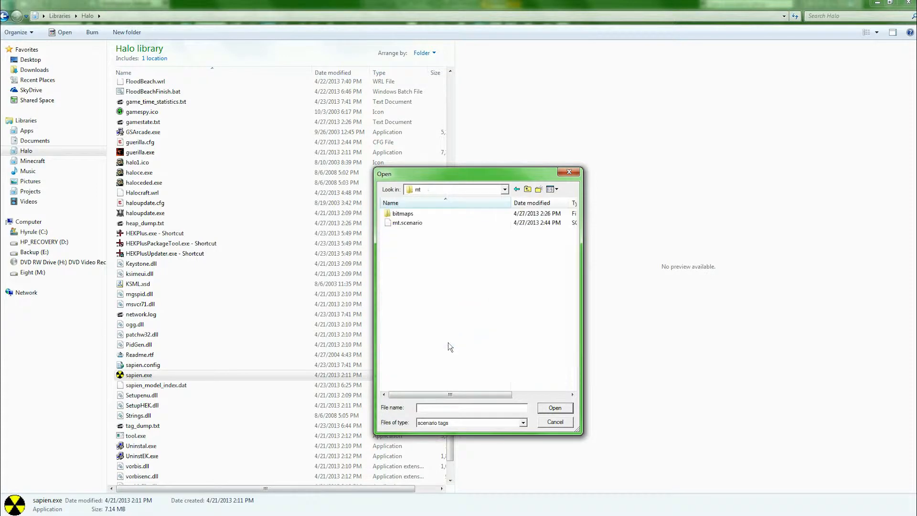
Open the mt.scenario file and move the Tool window clear of the game view.
{"action": "double_click", "coordinate": [411, 222]}
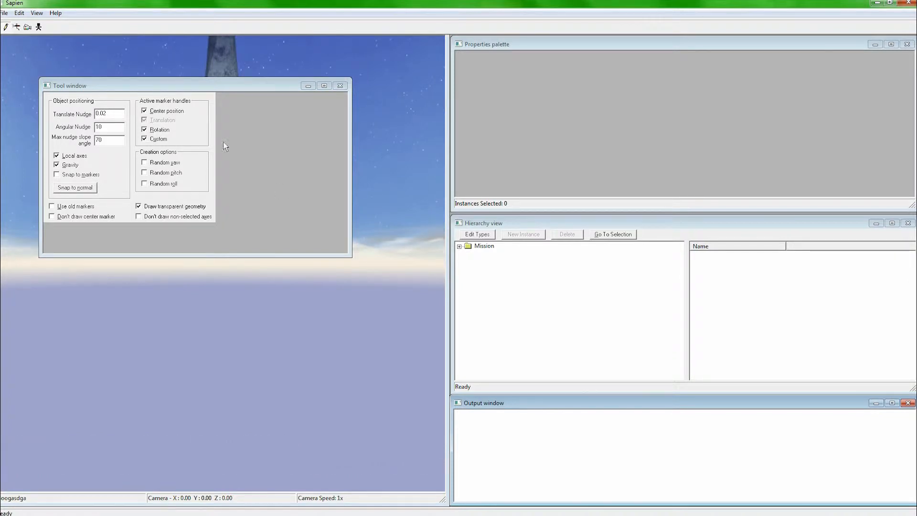
{"action": "left_click_drag", "start_coordinate": [266, 89], "coordinate": [791, 203]}
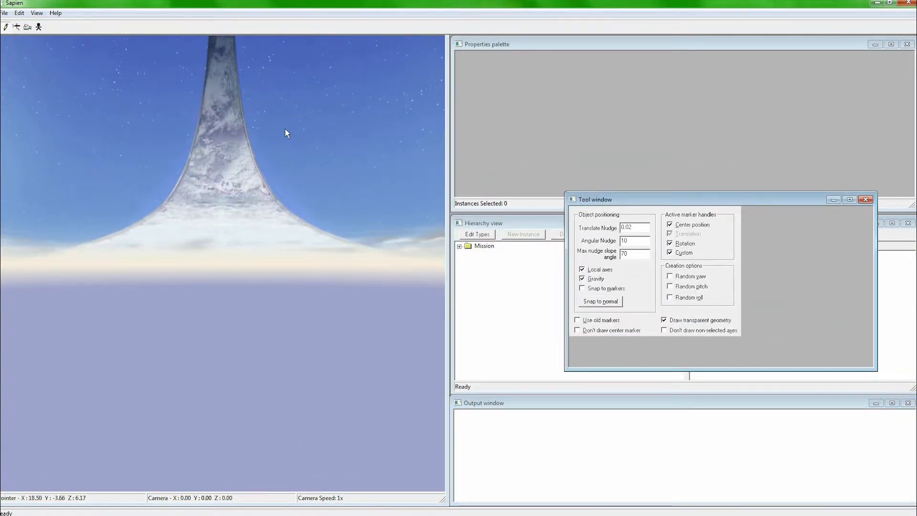
{"action": "mouse_move", "coordinate": [258, 203]}
{"action": "middle_mouse_down"}
{"action": "mouse_move", "coordinate": [258, 213]}
{"action": "mouse_move", "coordinate": [211, 217]}
{"action": "mouse_move", "coordinate": [120, 206]}
{"action": "mouse_move", "coordinate": [119, 263]}
{"action": "mouse_move", "coordinate": [137, 246]}
{"action": "mouse_move", "coordinate": [137, 260]}
{"action": "mouse_move", "coordinate": [253, 212]}
{"action": "middle_mouse_up"}
{"action": "scroll", "coordinate": [134, 248], "scroll_direction": "up", "scroll_amount": 4}
In the console, set the radiosity quality to 1 and run radiosity_start.
{"action": "key", "text": "r"}
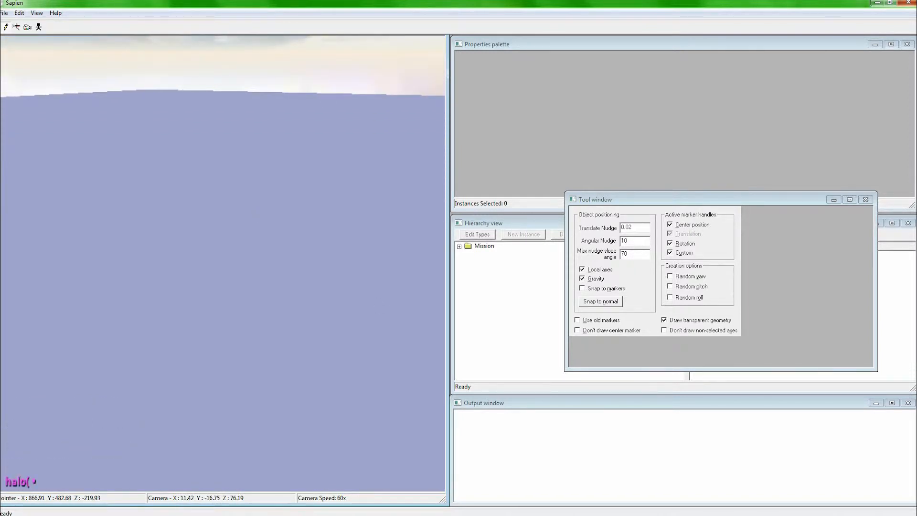
{"action": "type", "text": "quality 1"}
{"action": "key", "text": "Return"}
{"action": "type", "text": "radiosity_start"}
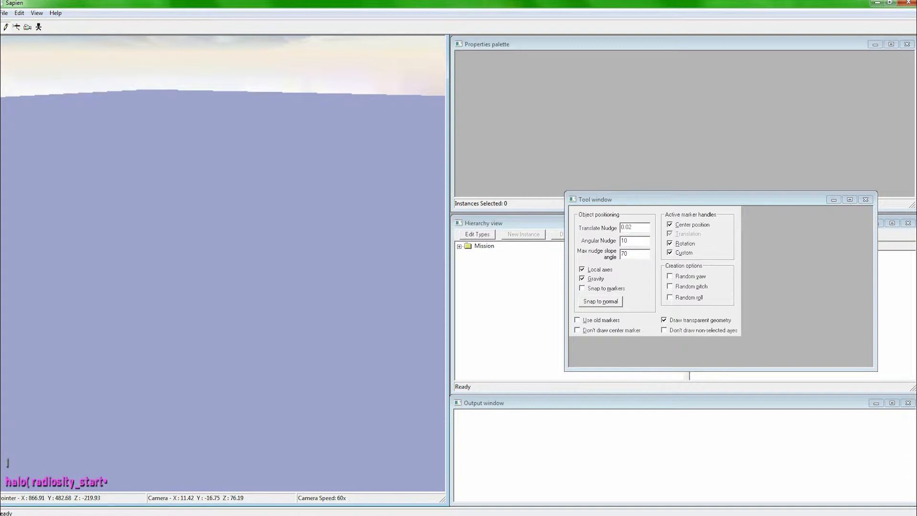
{"action": "key", "text": "Return"}
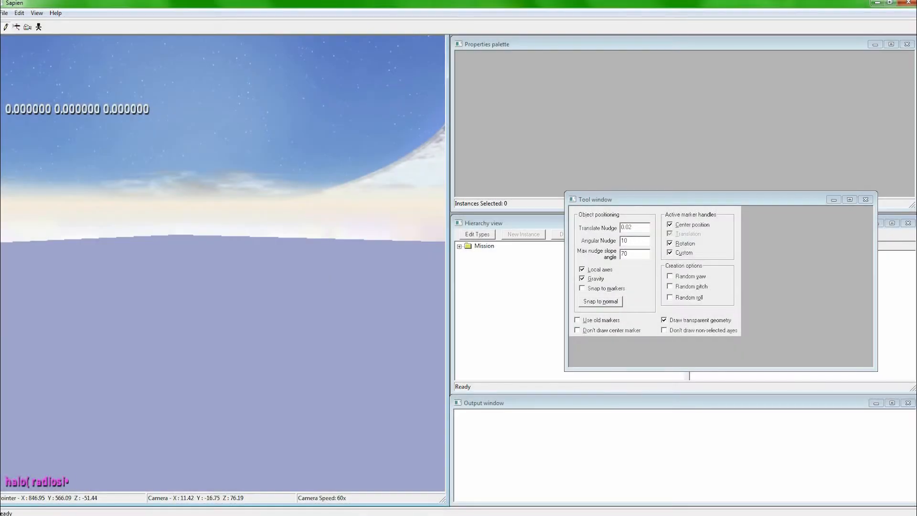
Enter the radiosity_save command in the console and close the console.
{"action": "type", "text": "ty_save"}
{"action": "key", "text": "BackSpace"}
{"action": "key", "text": "BackSpace"}
{"action": "key", "text": "BackSpace"}
{"action": "key", "text": "BackSpace"}
{"action": "key", "text": "BackSpace"}
{"action": "key", "text": "BackSpace"}
{"action": "key", "text": "BackSpace"}
{"action": "key", "text": "BackSpace"}
{"action": "key", "text": "BackSpace"}
{"action": "key", "text": "BackSpace"}
{"action": "key", "text": "BackSpace"}
{"action": "key", "text": "BackSpace"}
{"action": "key", "text": "BackSpace"}
{"action": "key", "text": "BackSpace"}
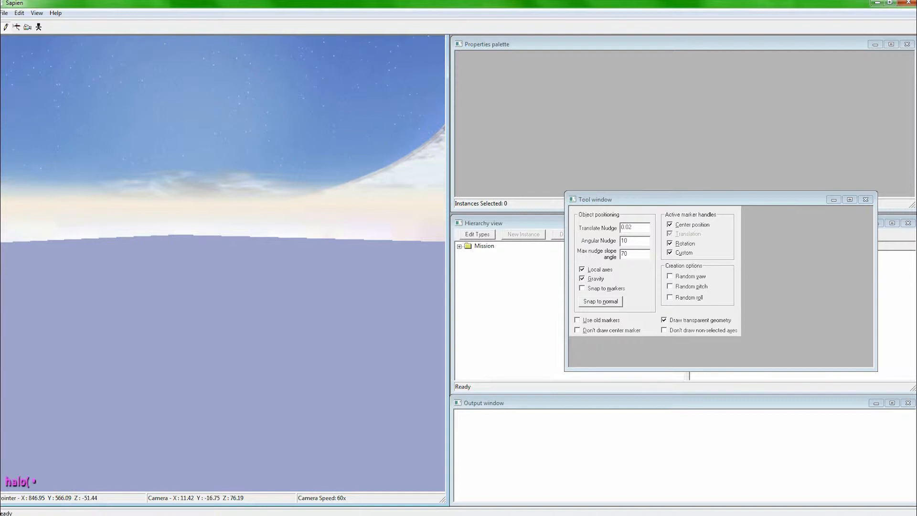
{"action": "key", "text": "grave"}
Fly the camera through the level and examine the lighting and textures on the lettered floor and walls.
{"action": "middle_click_drag", "start_coordinate": [222, 263], "coordinate": [105, 280]}
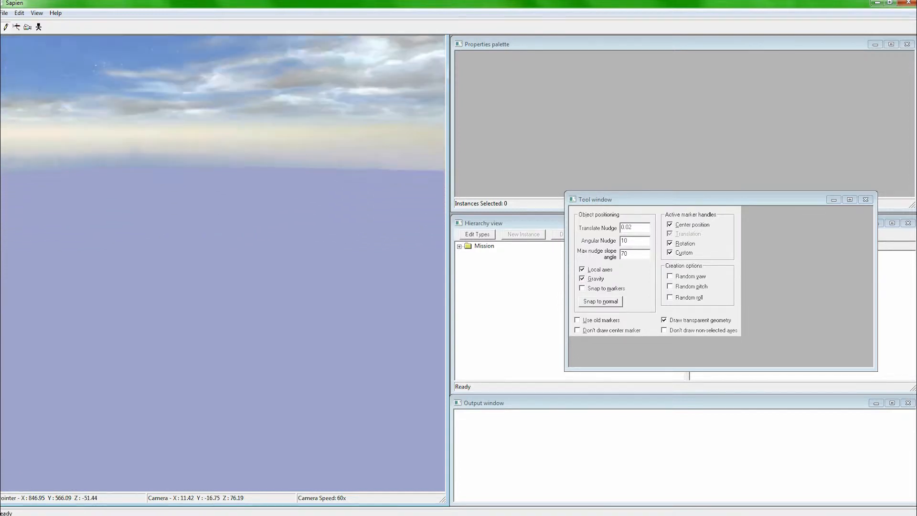
{"action": "key", "text": "f"}
{"action": "middle_click_drag", "start_coordinate": [223, 263], "coordinate": [184, 255]}
{"action": "key", "text": "a"}
{"action": "key", "text": "w"}
{"action": "key", "text": "w"}
{"action": "key", "text": "d"}
{"action": "key", "text": "w"}
{"action": "key", "text": "a"}
{"action": "key", "text": "a"}
{"action": "key", "text": "a"}
{"action": "key", "text": "w"}
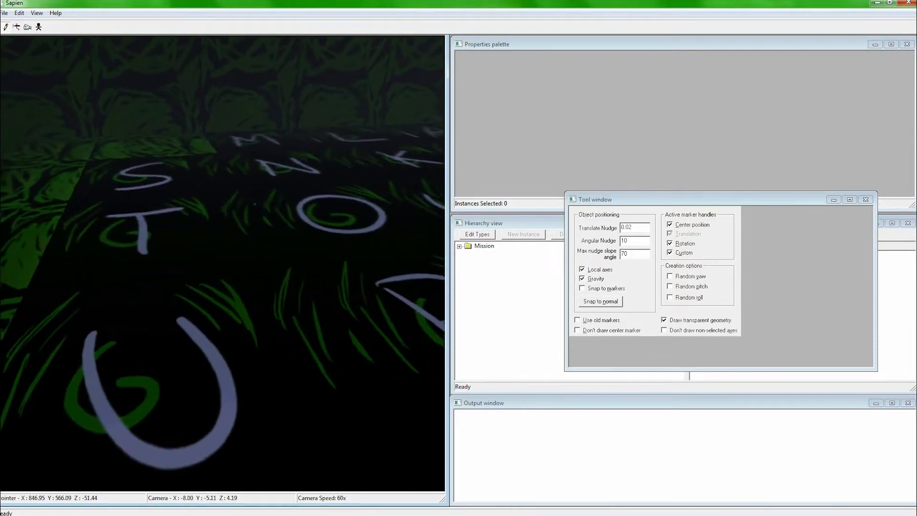
{"action": "key", "text": "s"}
{"action": "middle_click_drag", "start_coordinate": [223, 263], "coordinate": [265, 310]}
{"action": "key", "text": "s"}
{"action": "key", "text": "w"}
{"action": "key", "text": "w"}
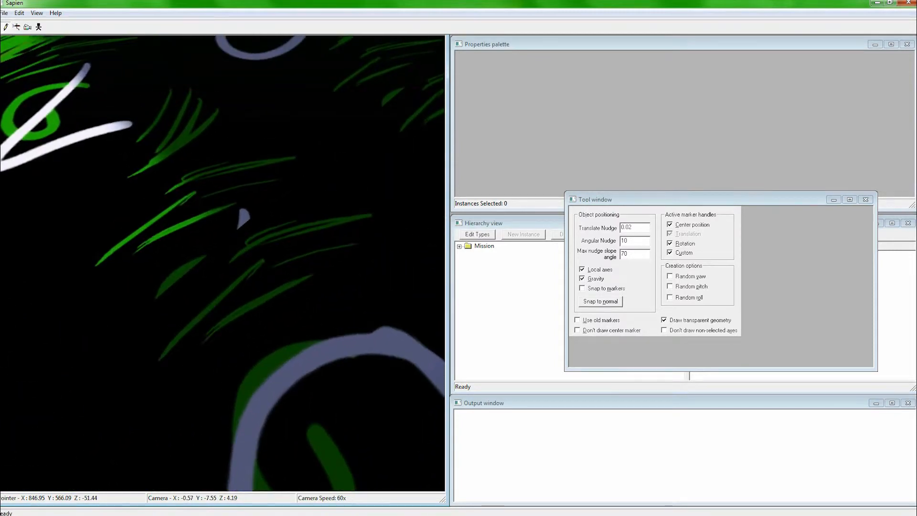
{"action": "middle_click_drag", "start_coordinate": [223, 263], "coordinate": [352, 167]}
{"action": "middle_click_drag", "start_coordinate": [248, 286], "coordinate": [396, 257]}
Switch to 3ds Max and examine the lettered floor textures of the room model up close.
{"action": "mouse_move", "coordinate": [381, 510]}
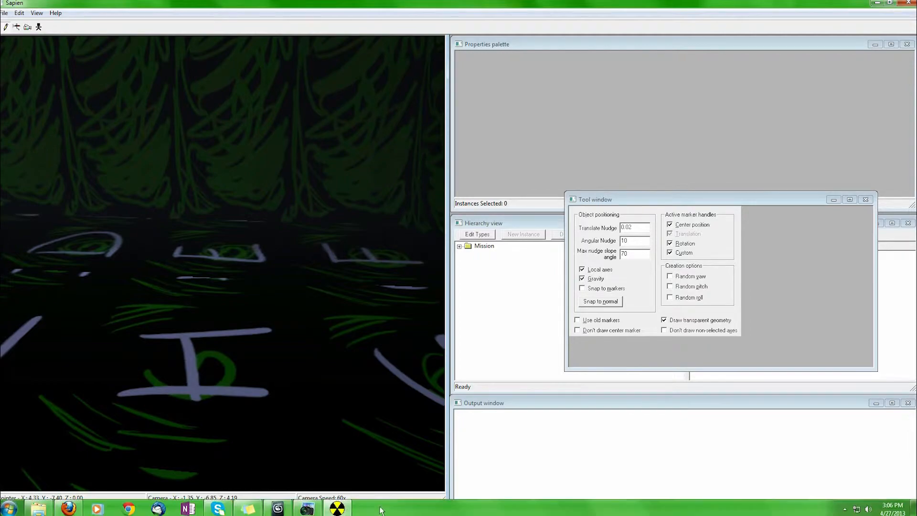
{"action": "left_click", "coordinate": [283, 509]}
{"action": "middle_click_drag", "start_coordinate": [422, 382], "coordinate": [409, 372]}
{"action": "scroll", "coordinate": [478, 404], "scroll_direction": "up", "scroll_amount": 3}
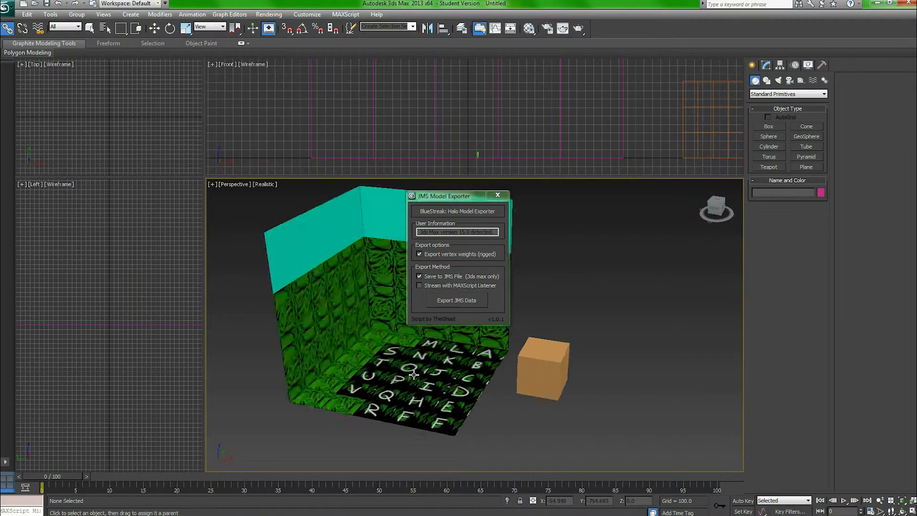
{"action": "middle_click_drag", "start_coordinate": [456, 417], "coordinate": [464, 323]}
{"action": "scroll", "coordinate": [433, 378], "scroll_direction": "up", "scroll_amount": 1}
{"action": "scroll", "coordinate": [433, 378], "scroll_direction": "up", "scroll_amount": 2}
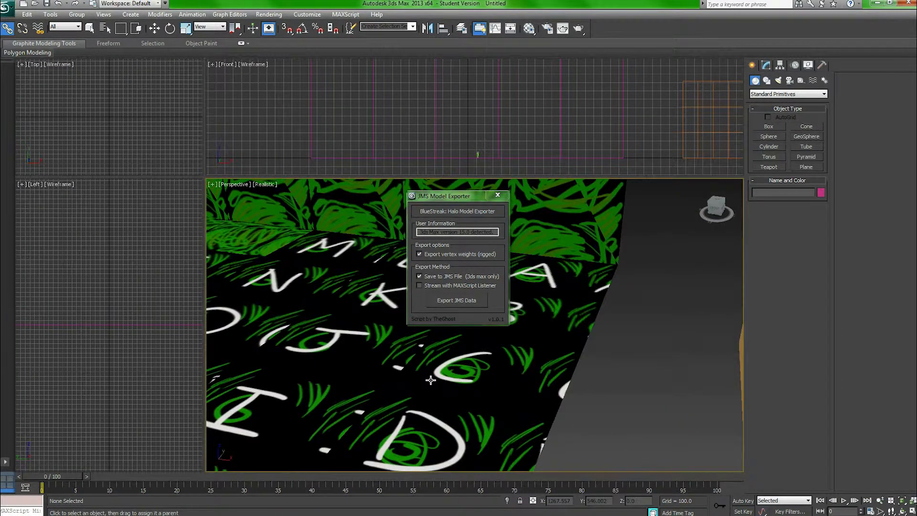
Adjust the U tiling in the UVW Map modifier of the ManyTextures object and deselect the object.
{"action": "left_click", "coordinate": [332, 419]}
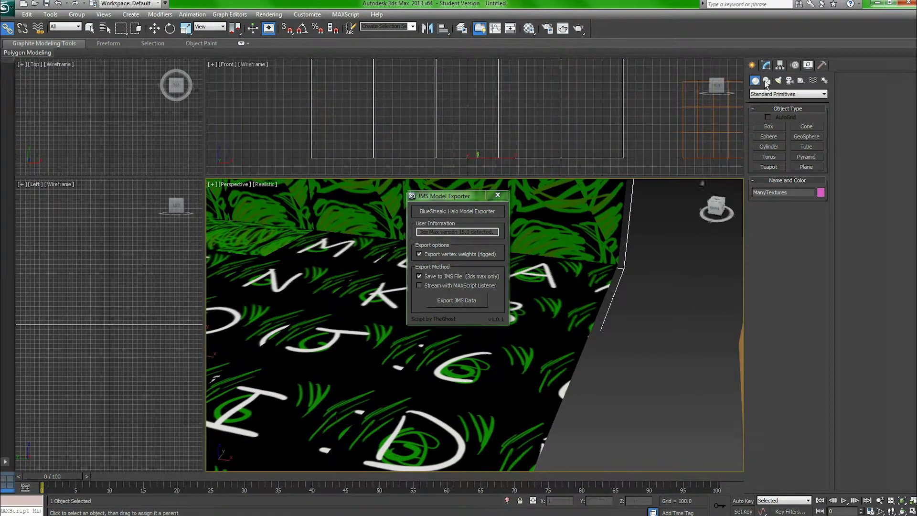
{"action": "left_click", "coordinate": [766, 65]}
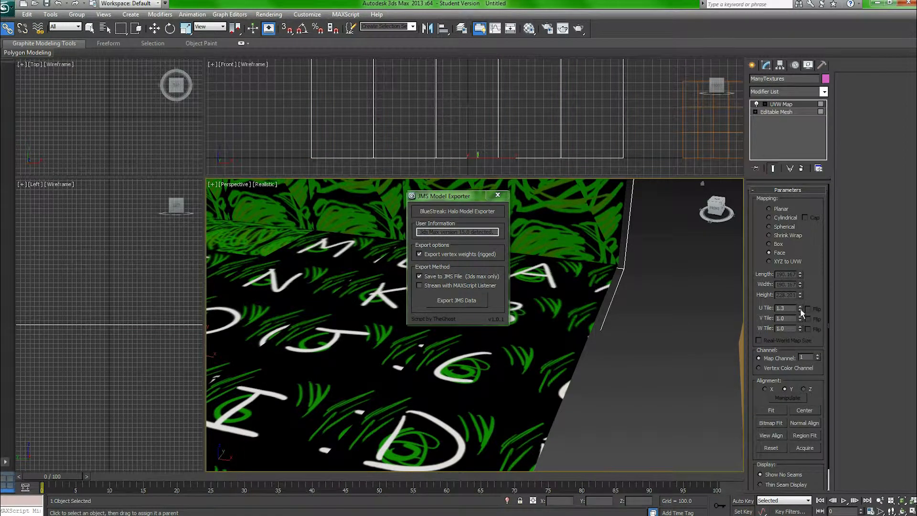
{"action": "left_click", "coordinate": [801, 311]}
{"action": "left_click", "coordinate": [801, 310]}
{"action": "left_click_drag", "start_coordinate": [788, 309], "coordinate": [783, 311]}
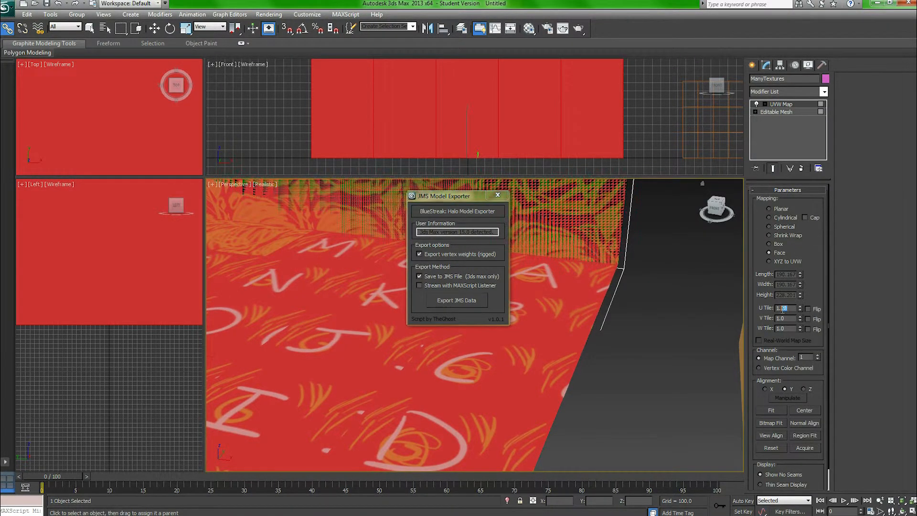
{"action": "left_click", "coordinate": [618, 354]}
{"action": "scroll", "coordinate": [584, 325], "scroll_direction": "down", "scroll_amount": 5}
{"action": "scroll", "coordinate": [601, 340], "scroll_direction": "up", "scroll_amount": 2}
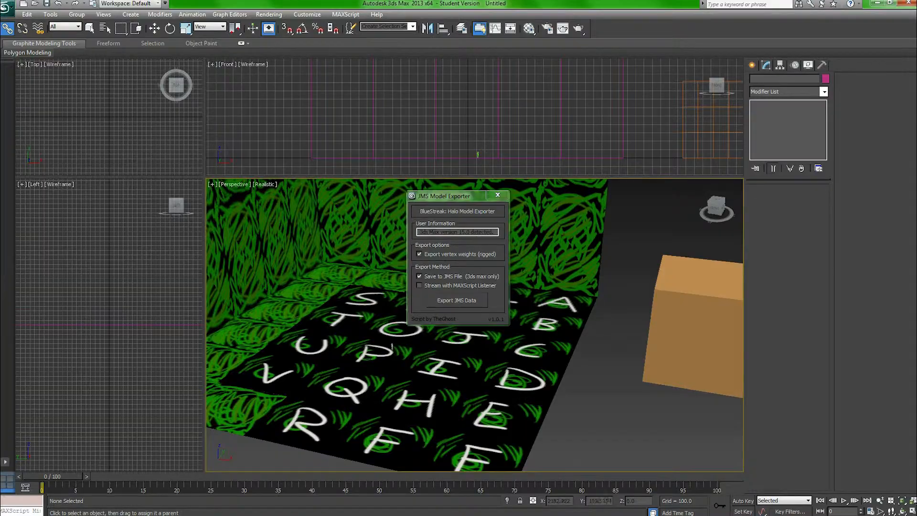
Switch to Sapien and examine the level's walls and floor from outside the room.
{"action": "left_click", "coordinate": [337, 508]}
{"action": "middle_click_drag", "start_coordinate": [329, 336], "coordinate": [384, 282]}
{"action": "key", "text": "s"}
{"action": "key", "text": "d"}
{"action": "key", "text": "w"}
{"action": "key", "text": "w"}
{"action": "key", "text": "a"}
{"action": "key", "text": "a"}
{"action": "key", "text": "d"}
Switch to 3ds Max and inspect the wall textures of the room model for comparison.
{"action": "mouse_move", "coordinate": [407, 510]}
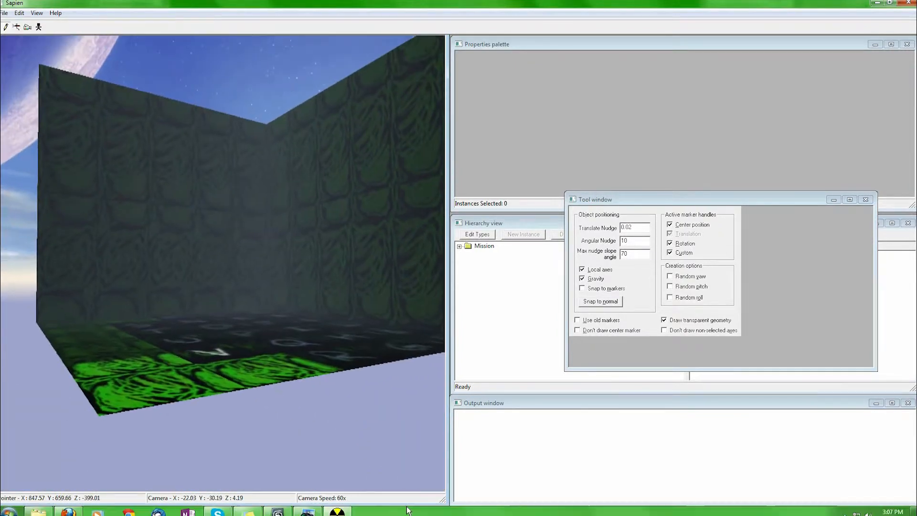
{"action": "left_click", "coordinate": [336, 509]}
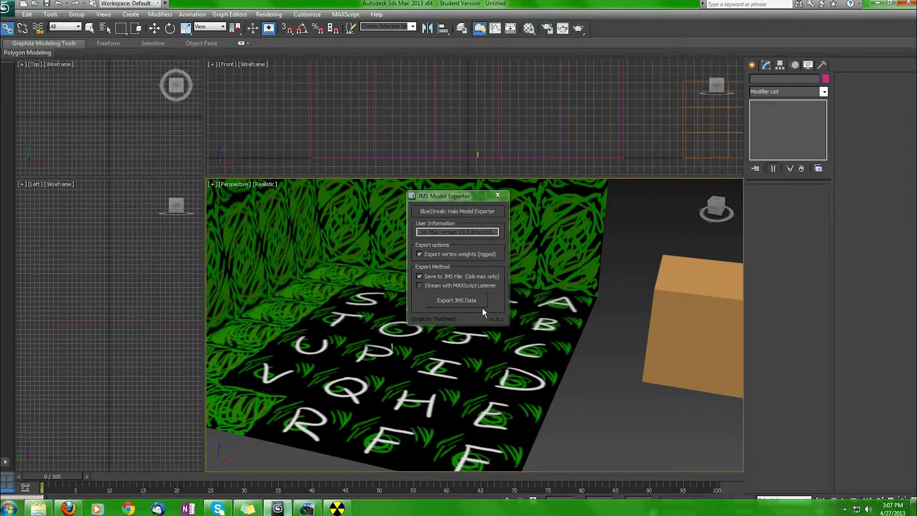
{"action": "middle_click_drag", "start_coordinate": [363, 338], "coordinate": [396, 393]}
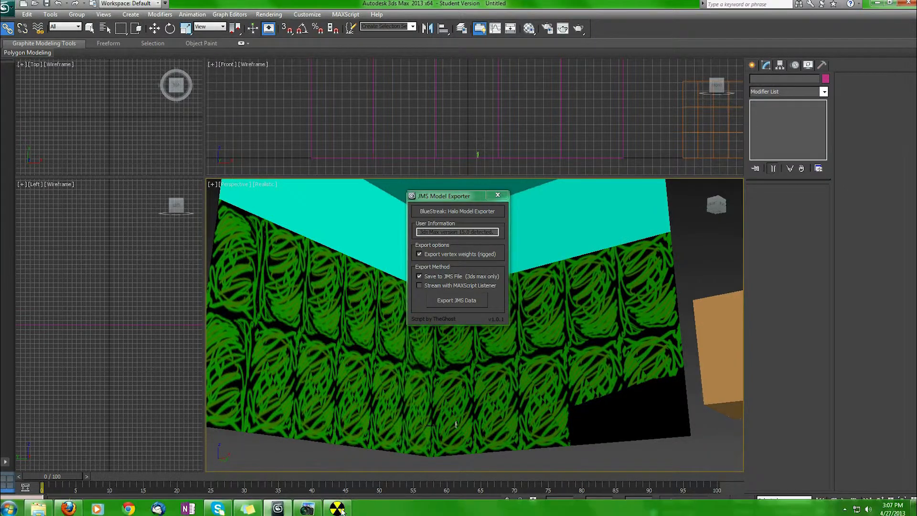
Switch to Sapien, place a player starting point beside the floor letter P and set its type 0 to all games.
{"action": "left_click", "coordinate": [337, 509]}
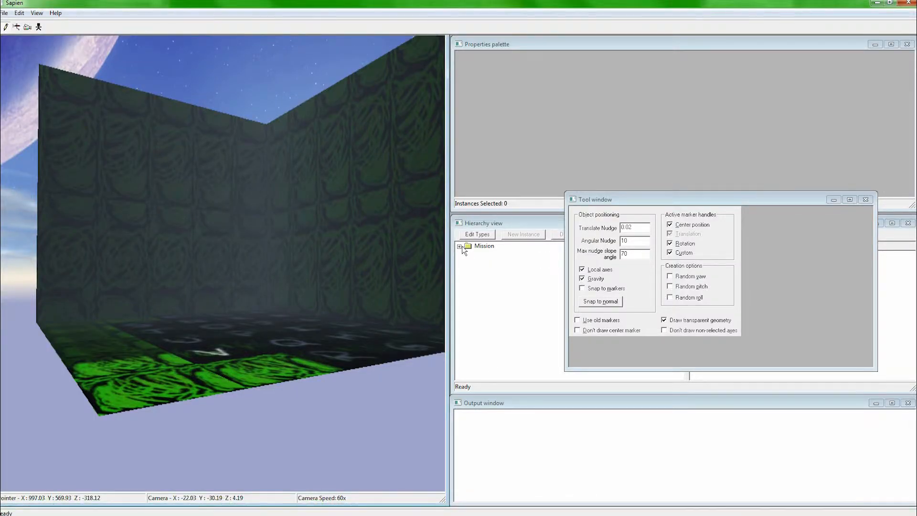
{"action": "left_click", "coordinate": [462, 245]}
{"action": "left_click", "coordinate": [495, 263]}
{"action": "mouse_move", "coordinate": [323, 343]}
{"action": "middle_mouse_down"}
{"action": "mouse_move", "coordinate": [286, 337]}
{"action": "mouse_move", "coordinate": [313, 341]}
{"action": "middle_mouse_up"}
{"action": "key", "text": "w"}
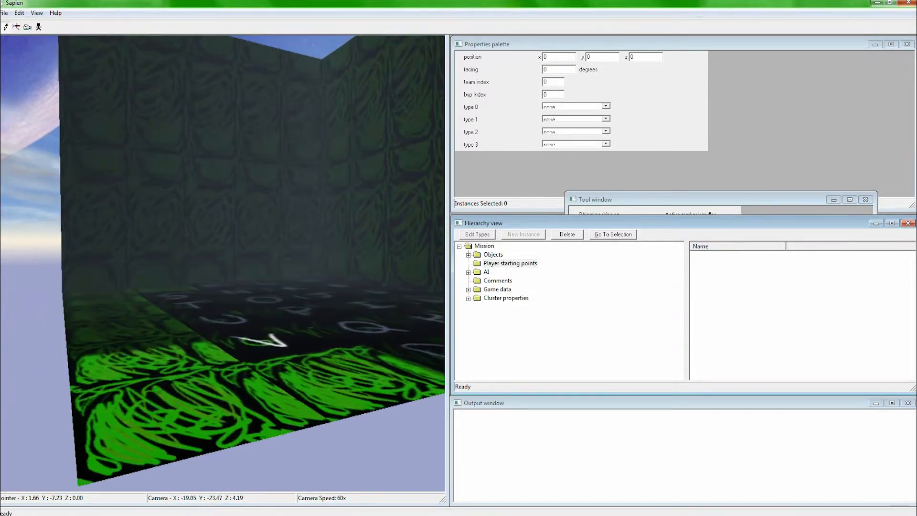
{"action": "left_click", "coordinate": [277, 311]}
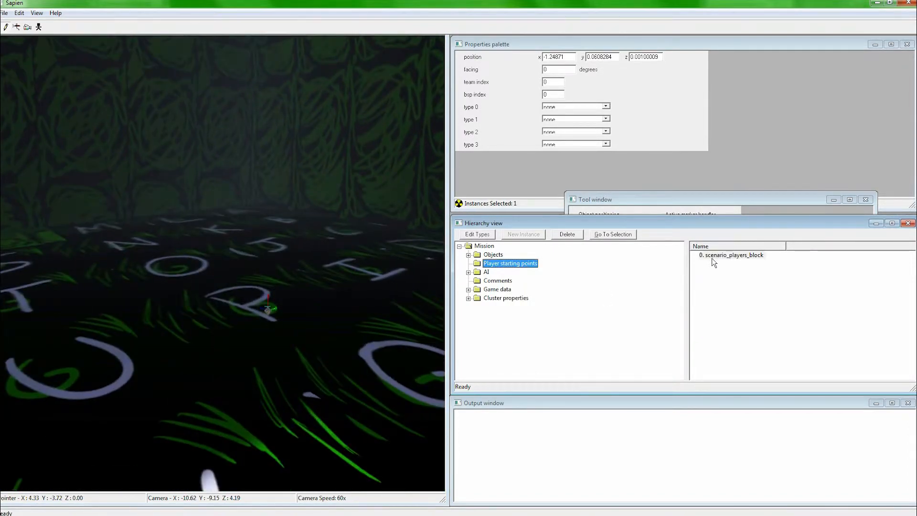
{"action": "left_click", "coordinate": [579, 106]}
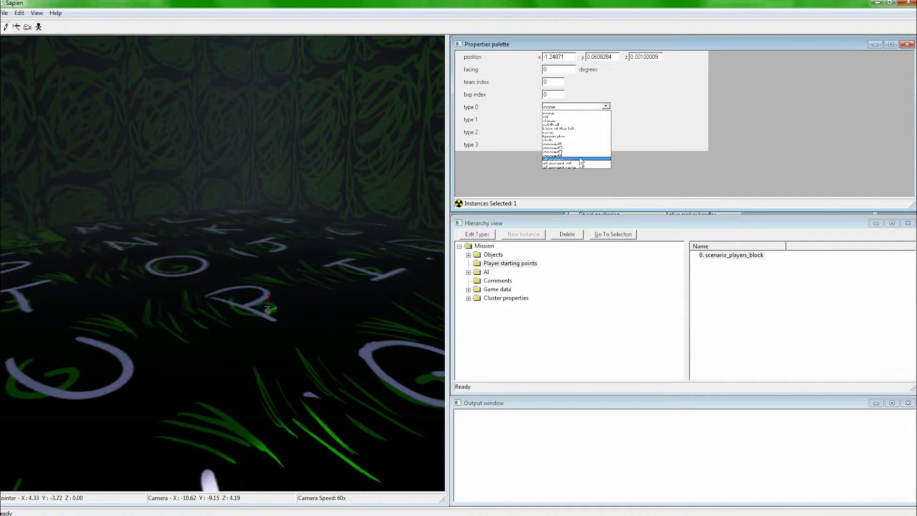
{"action": "left_click", "coordinate": [580, 159]}
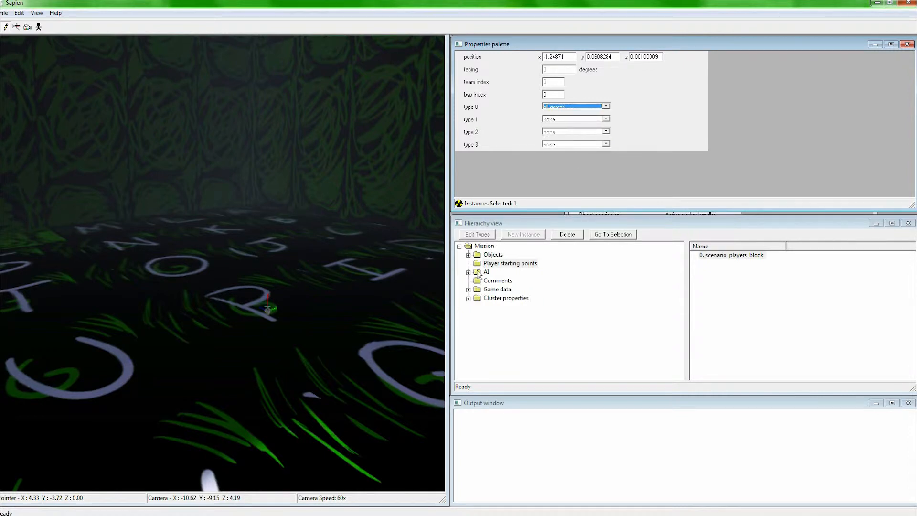
Place a new vehicle instance on the floor between the letters P and I, at about x 2.01, y -0.61.
{"action": "left_click", "coordinate": [469, 254]}
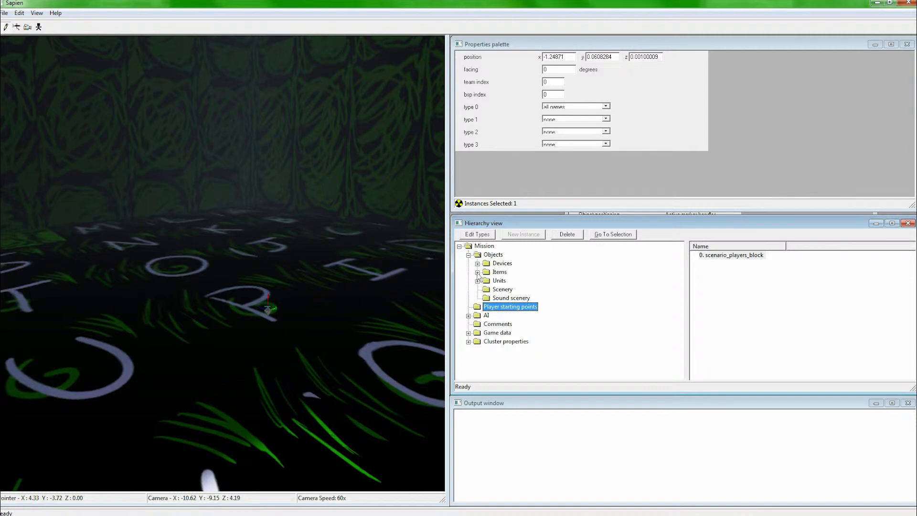
{"action": "left_click", "coordinate": [470, 255]}
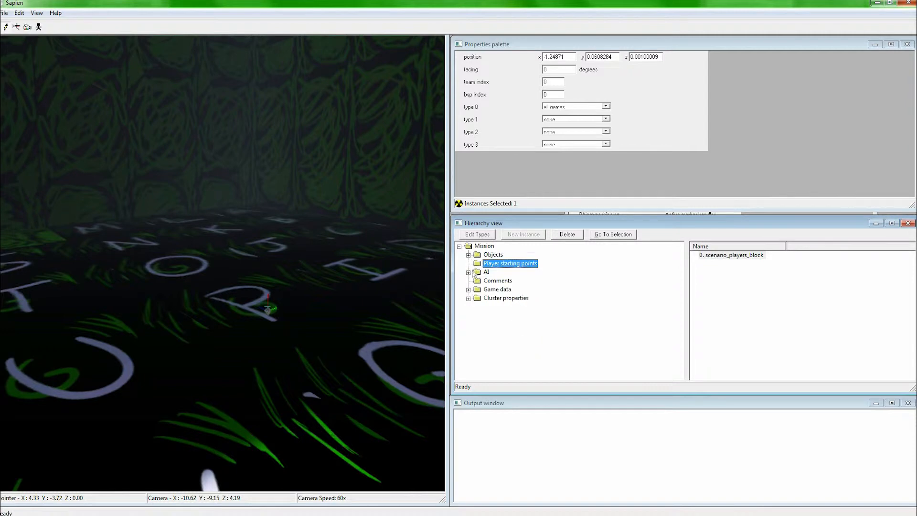
{"action": "left_click", "coordinate": [468, 255]}
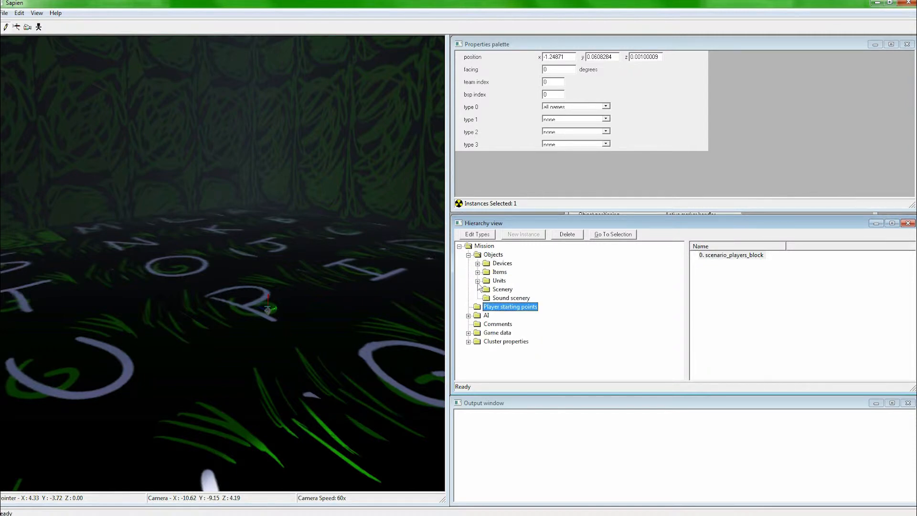
{"action": "left_click", "coordinate": [478, 281]}
{"action": "left_click", "coordinate": [512, 298]}
{"action": "right_click", "coordinate": [336, 296]}
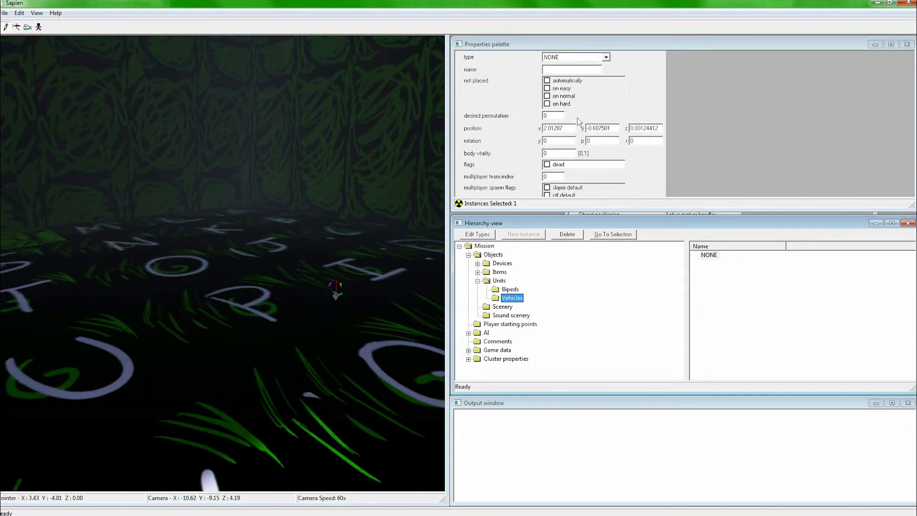
Add the rwarthog.vehicle tag to the scenario's available vehicle types.
{"action": "left_click", "coordinate": [481, 239]}
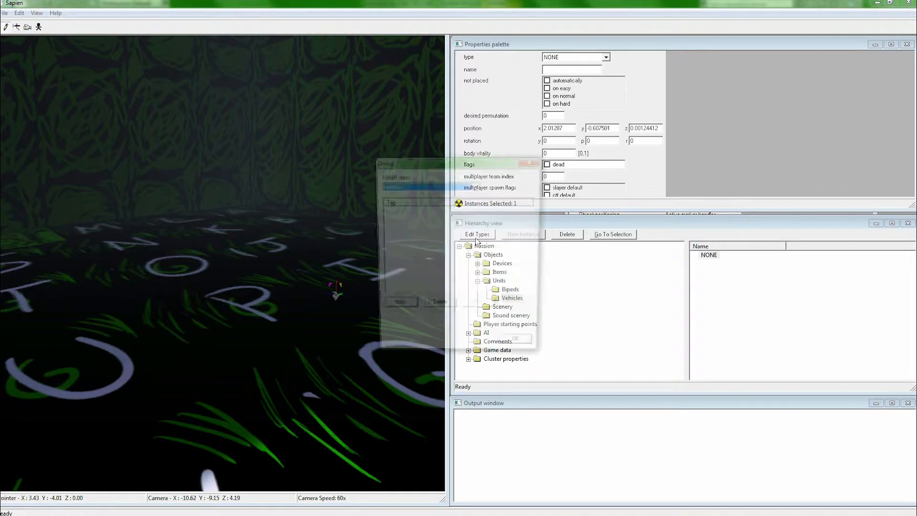
{"action": "left_click", "coordinate": [408, 305]}
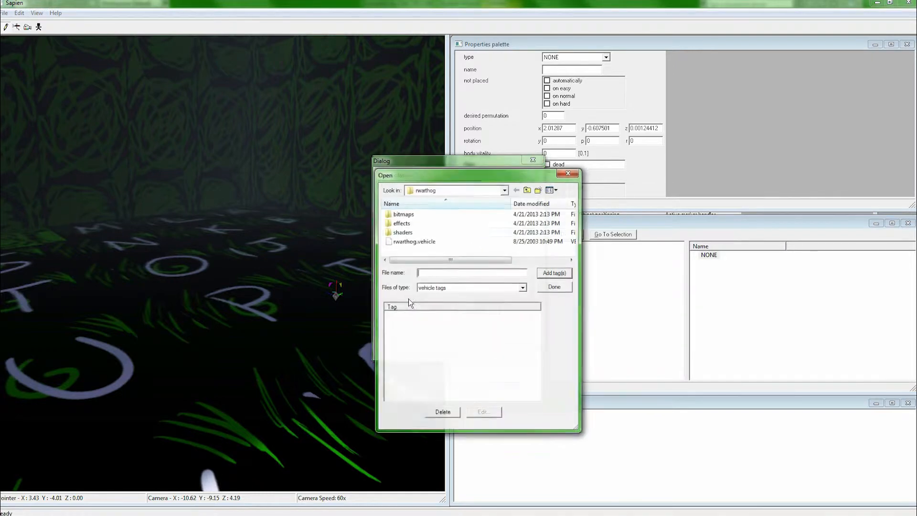
{"action": "double_click", "coordinate": [446, 239]}
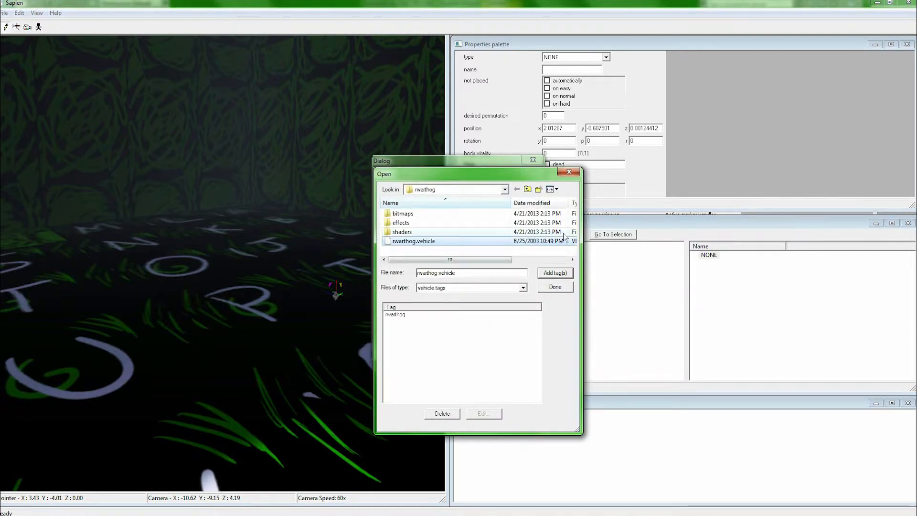
{"action": "left_click", "coordinate": [556, 287]}
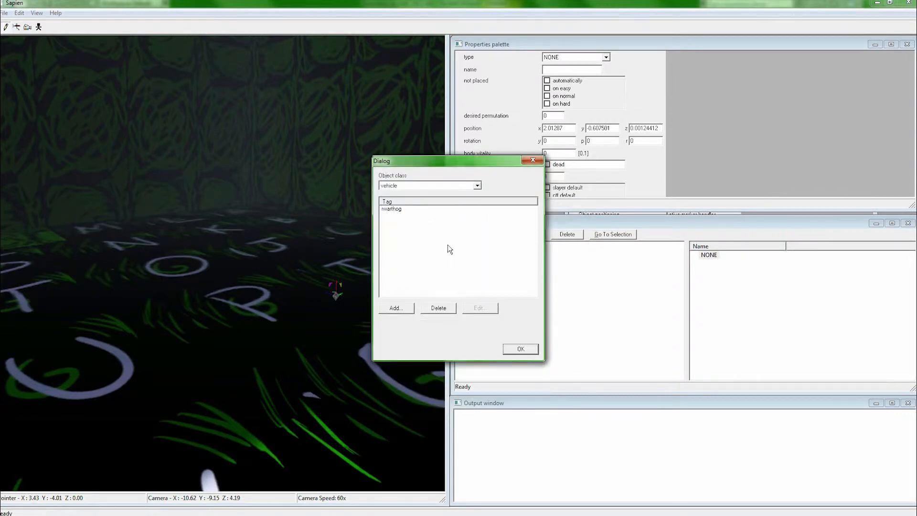
{"action": "left_click", "coordinate": [520, 349]}
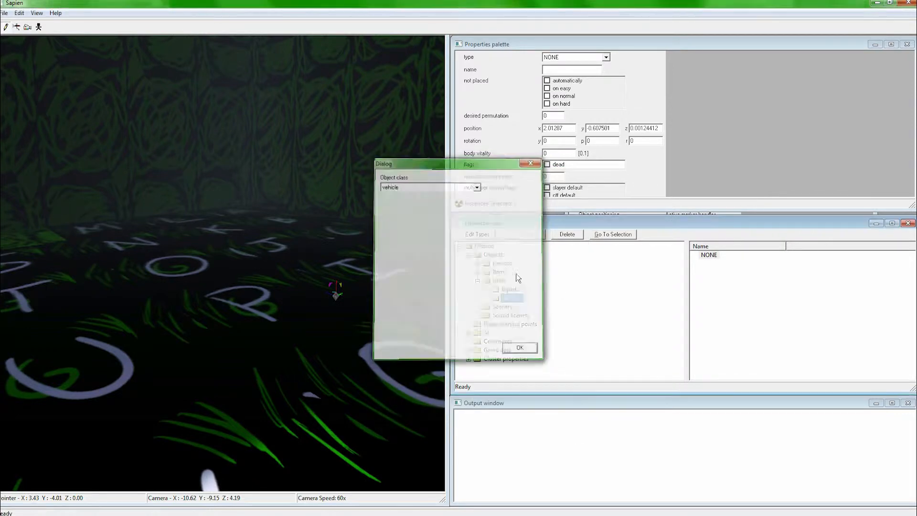
Set the placed vehicle's type to rwarthog.
{"action": "left_click", "coordinate": [566, 57]}
{"action": "left_click", "coordinate": [566, 73]}
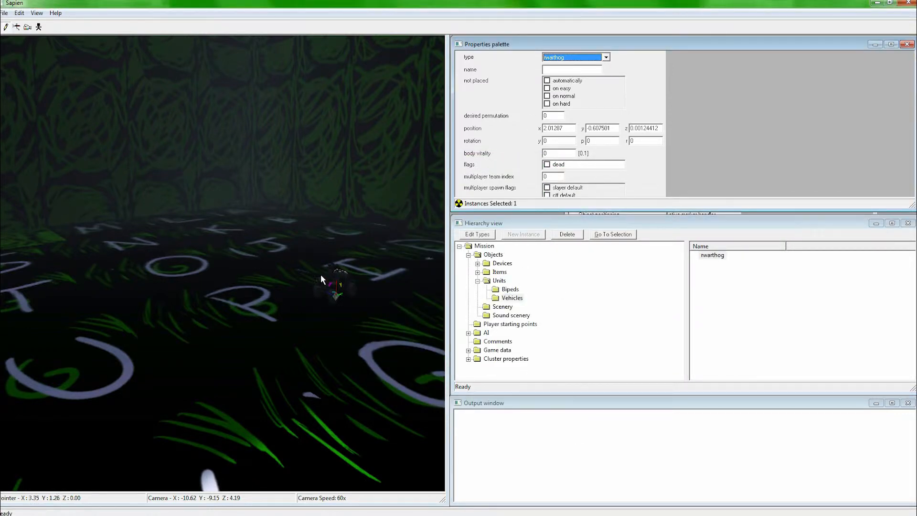
{"action": "left_click", "coordinate": [350, 273]}
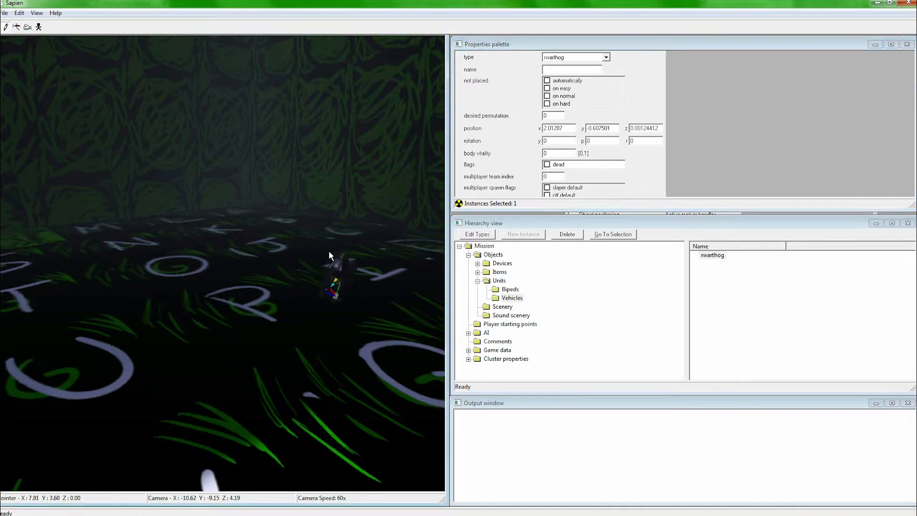
Move the rwarthog onto the floor letter O at about x -1.05, y 6.49 and enable its multiplayer spawn flags, including slayer default and ctf default.
{"action": "left_click_drag", "start_coordinate": [340, 295], "coordinate": [253, 330]}
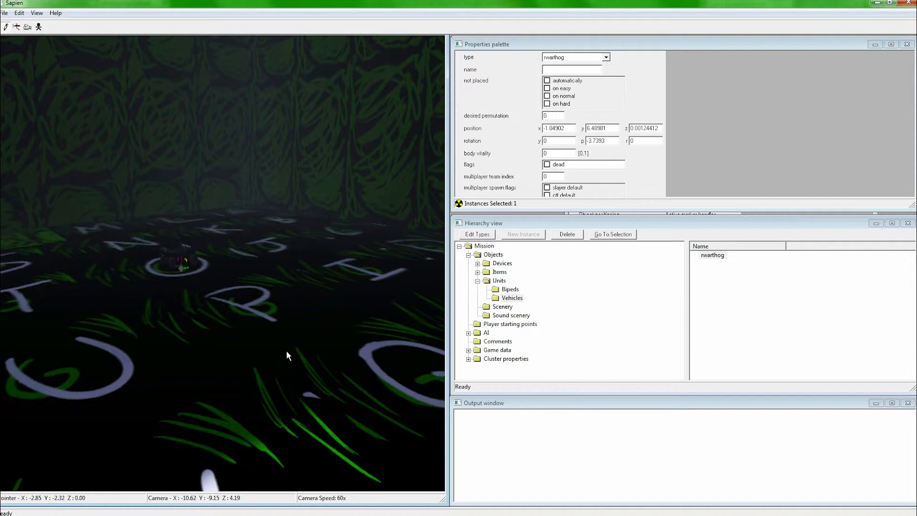
{"action": "scroll", "coordinate": [600, 185], "scroll_direction": "down", "scroll_amount": 2}
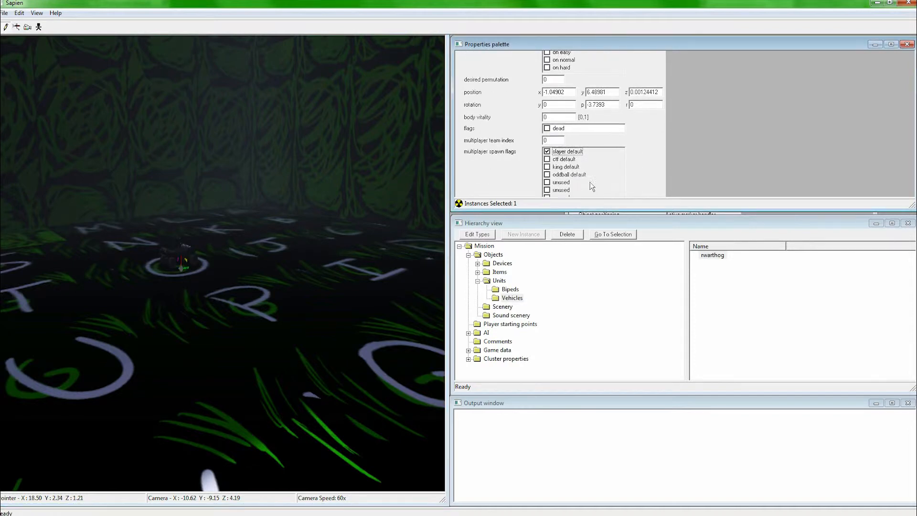
{"action": "left_click", "coordinate": [568, 157]}
{"action": "left_click", "coordinate": [563, 164]}
{"action": "left_click", "coordinate": [566, 172]}
{"action": "left_click", "coordinate": [573, 180]}
{"action": "scroll", "coordinate": [577, 180], "scroll_direction": "down", "scroll_amount": 2}
{"action": "scroll", "coordinate": [577, 180], "scroll_direction": "down", "scroll_amount": 2}
{"action": "left_click", "coordinate": [567, 155]}
{"action": "left_click", "coordinate": [565, 163]}
{"action": "left_click", "coordinate": [567, 171]}
{"action": "double_click", "coordinate": [571, 178]}
{"action": "scroll", "coordinate": [682, 171], "scroll_direction": "down", "scroll_amount": 1}
{"action": "scroll", "coordinate": [683, 171], "scroll_direction": "up", "scroll_amount": 7}
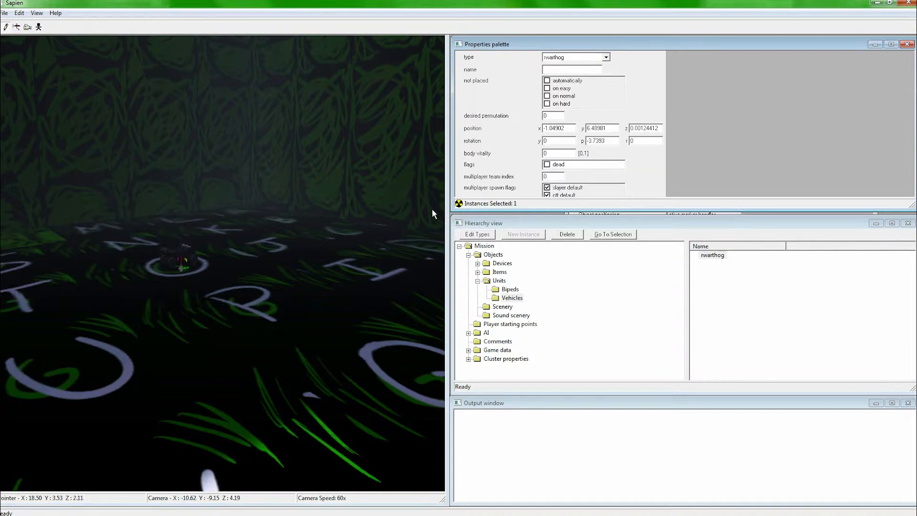
Place a new weapon instance on the round floor letter in the foreground, at about x -1.07, y -4.71.
{"action": "left_click", "coordinate": [478, 281]}
{"action": "left_click", "coordinate": [478, 272]}
{"action": "left_click", "coordinate": [503, 289]}
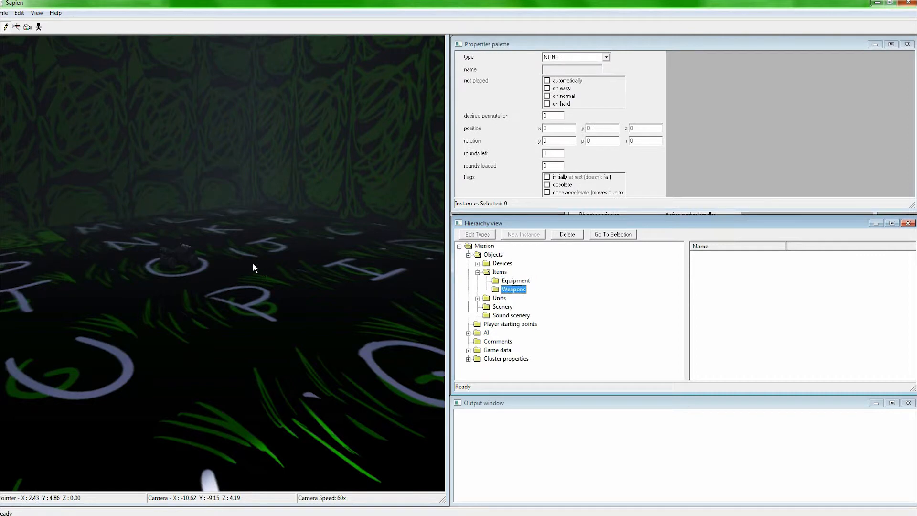
{"action": "left_click", "coordinate": [397, 366]}
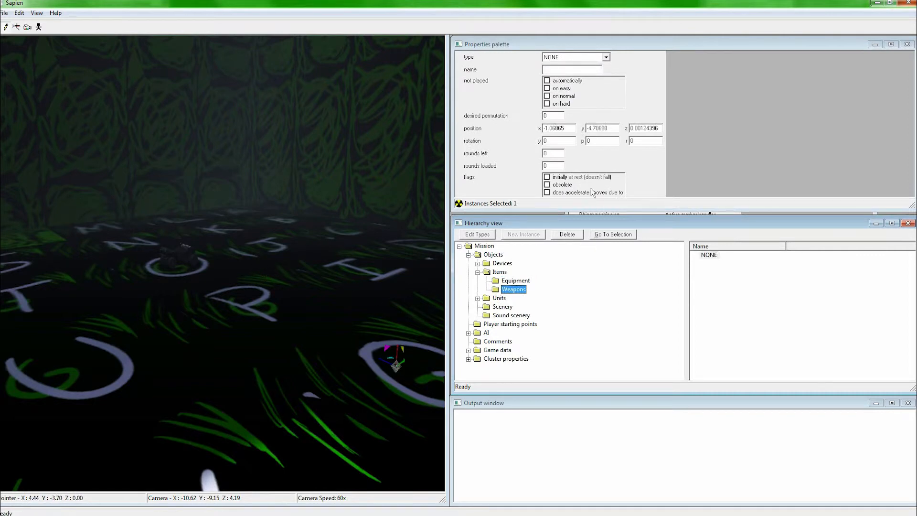
Set the placed weapon's rounds left and rounds loaded to 30.
{"action": "double_click", "coordinate": [556, 152]}
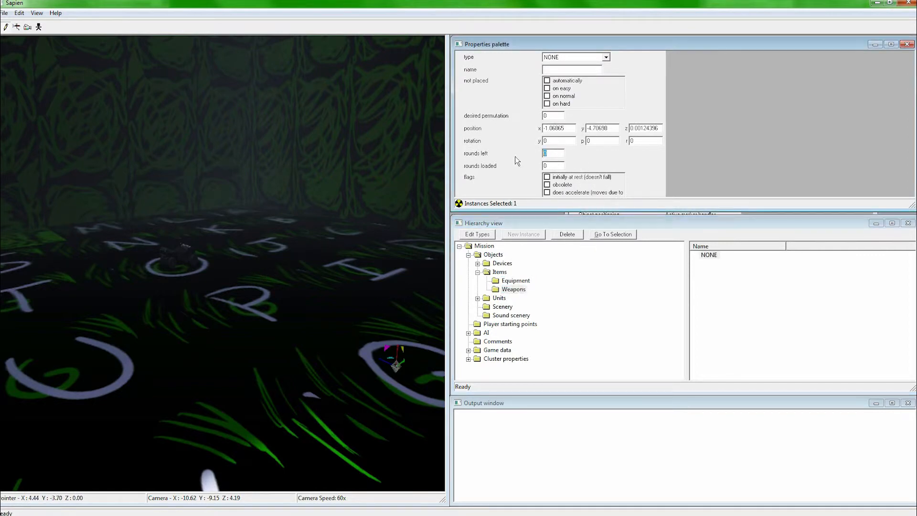
{"action": "type", "text": "30"}
{"action": "key", "text": "Tab"}
{"action": "left_click_drag", "start_coordinate": [549, 166], "coordinate": [540, 170]}
Add the sniper rifle.weapon tag to the scenario's available weapon types.
{"action": "left_click", "coordinate": [507, 290]}
{"action": "left_click", "coordinate": [486, 235]}
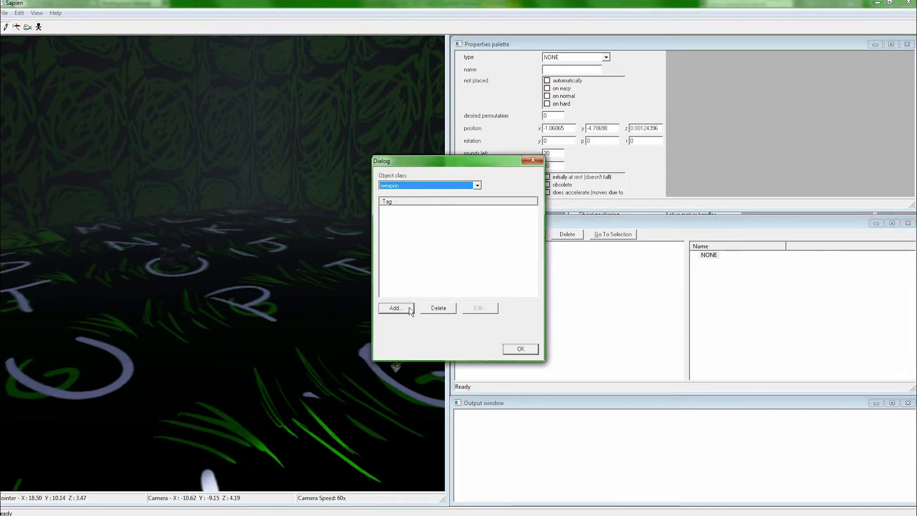
{"action": "left_click", "coordinate": [397, 308]}
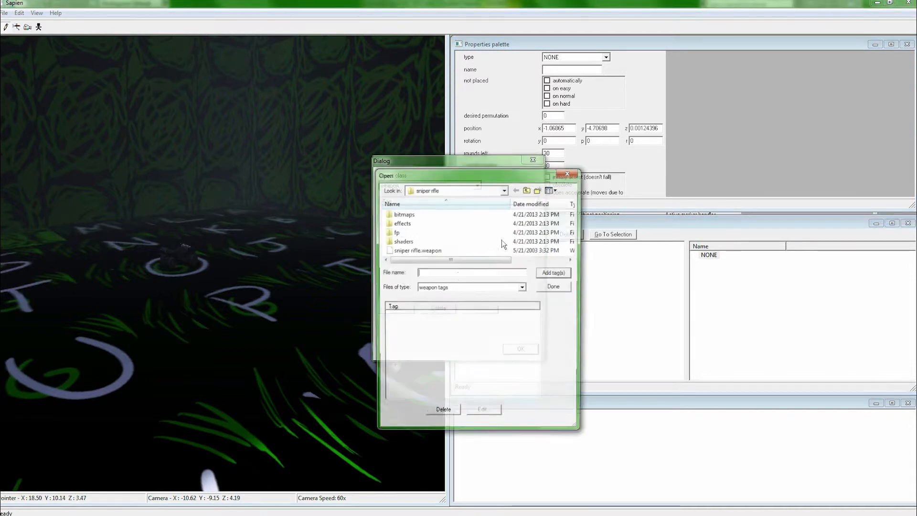
{"action": "double_click", "coordinate": [466, 253]}
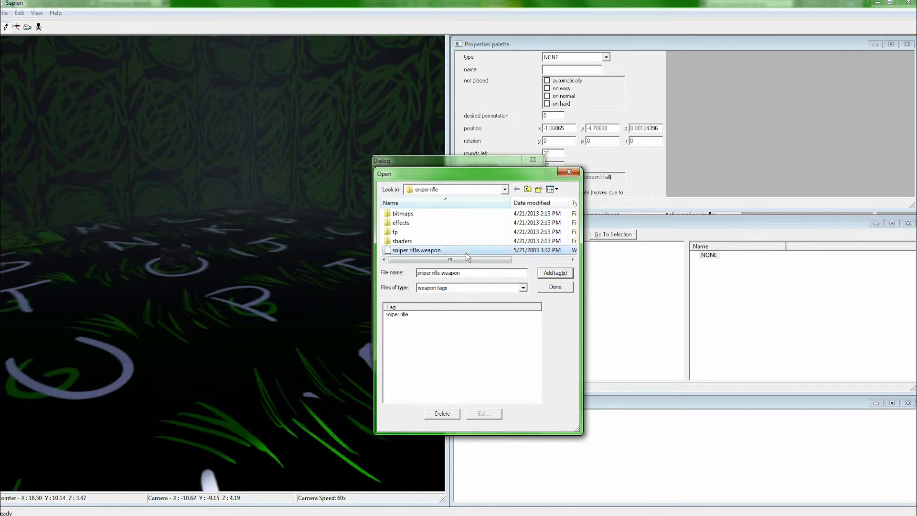
{"action": "left_click", "coordinate": [555, 287]}
{"action": "left_click", "coordinate": [521, 349]}
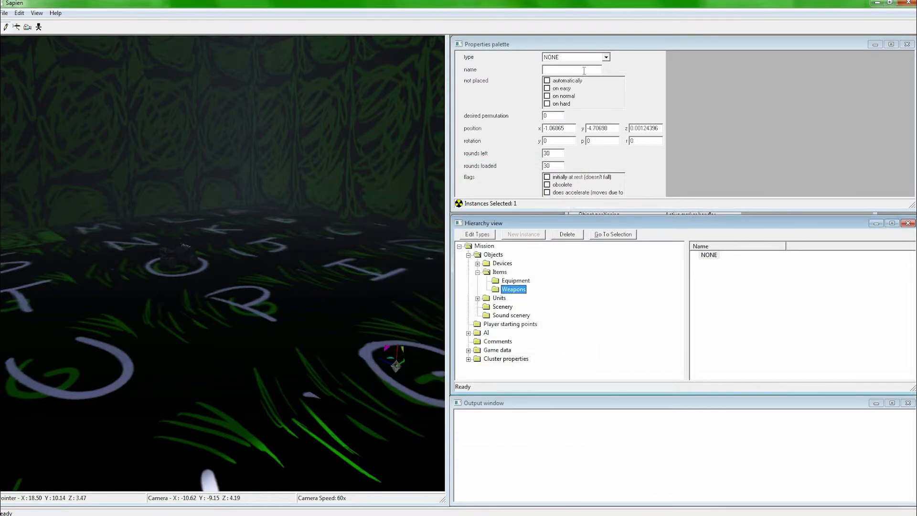
Set the placed weapon's type to sniper rifle and move it to about x -8.33, y -12.64 on the floor.
{"action": "left_click", "coordinate": [578, 57]}
{"action": "left_click", "coordinate": [571, 71]}
{"action": "middle_click_drag", "start_coordinate": [399, 310], "coordinate": [392, 335]}
{"action": "key", "text": "d"}
{"action": "key", "text": "w"}
{"action": "middle_click_drag", "start_coordinate": [225, 244], "coordinate": [344, 231]}
{"action": "key", "text": "s"}
{"action": "left_click_drag", "start_coordinate": [336, 210], "coordinate": [214, 395]}
{"action": "middle_click_drag", "start_coordinate": [214, 395], "coordinate": [157, 363]}
{"action": "key", "text": "w"}
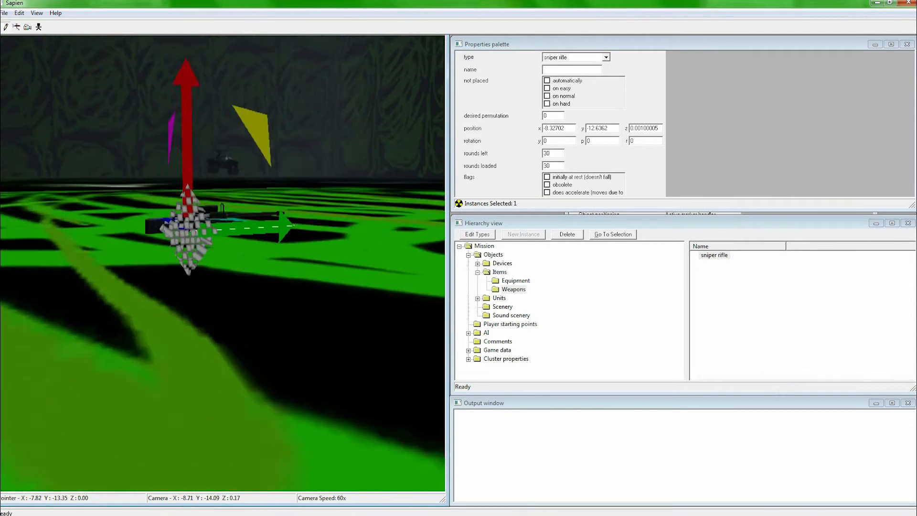
{"action": "key", "text": "w"}
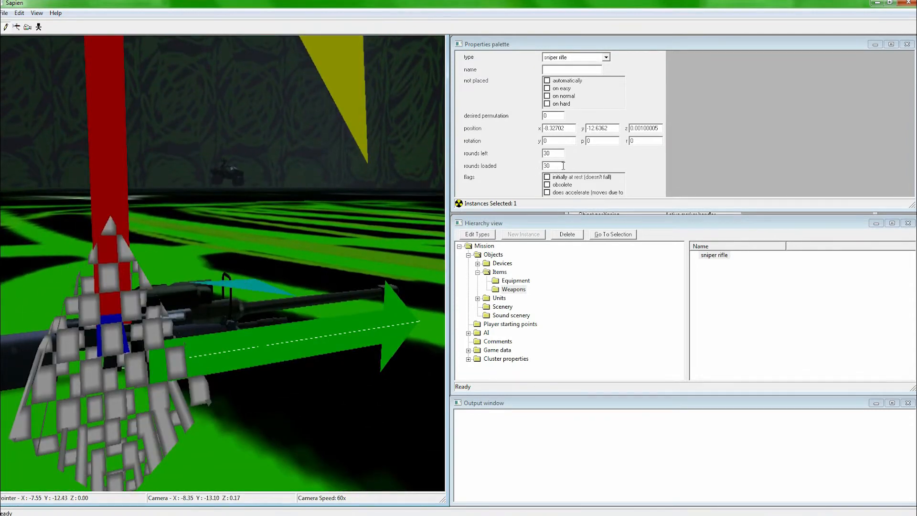
Set the sniper rifle's rounds left and rounds loaded to 99999.
{"action": "left_click_drag", "start_coordinate": [555, 153], "coordinate": [529, 154]}
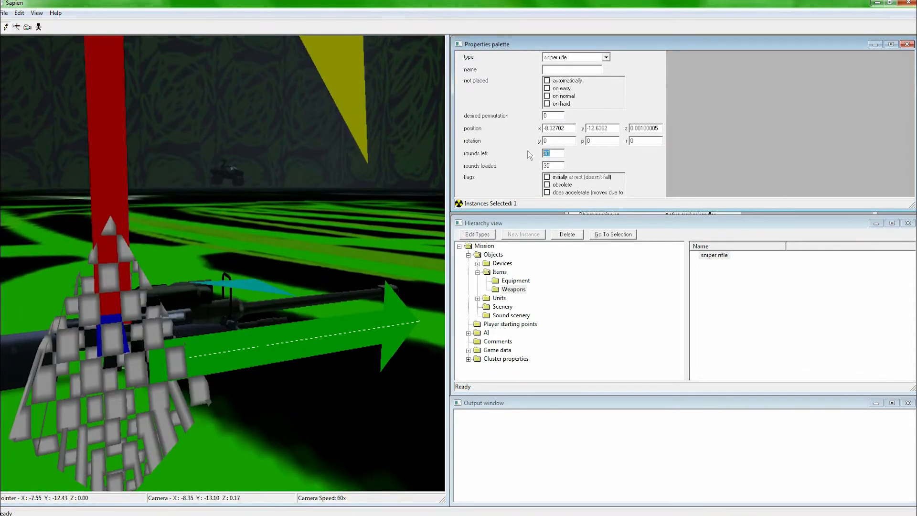
{"action": "type", "text": "99999"}
{"action": "left_click_drag", "start_coordinate": [561, 166], "coordinate": [534, 164]}
{"action": "type", "text": "9"}
Place a netgame equipment instance on the floor beside the sniper rifle, at about x -8.23, y -12.02.
{"action": "key", "text": "s"}
{"action": "mouse_move", "coordinate": [342, 328]}
{"action": "middle_mouse_down"}
{"action": "mouse_move", "coordinate": [176, 313]}
{"action": "mouse_move", "coordinate": [253, 313]}
{"action": "mouse_move", "coordinate": [253, 373]}
{"action": "mouse_move", "coordinate": [332, 334]}
{"action": "middle_mouse_up"}
{"action": "key", "text": "w"}
{"action": "key", "text": "d"}
{"action": "key", "text": "d"}
{"action": "key", "text": "a"}
{"action": "key", "text": "s"}
{"action": "key", "text": "r"}
{"action": "key", "text": "s"}
{"action": "middle_click_drag", "start_coordinate": [288, 297], "coordinate": [430, 291]}
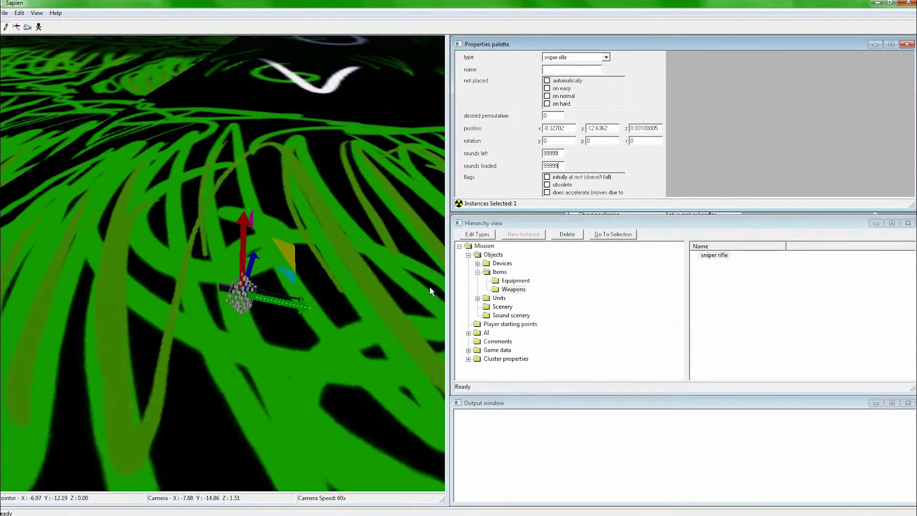
{"action": "left_click", "coordinate": [468, 351]}
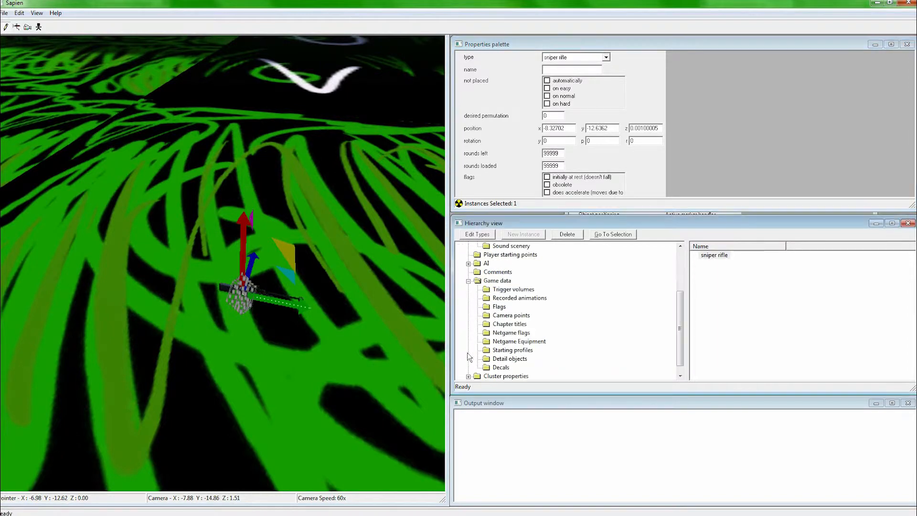
{"action": "left_click", "coordinate": [513, 341]}
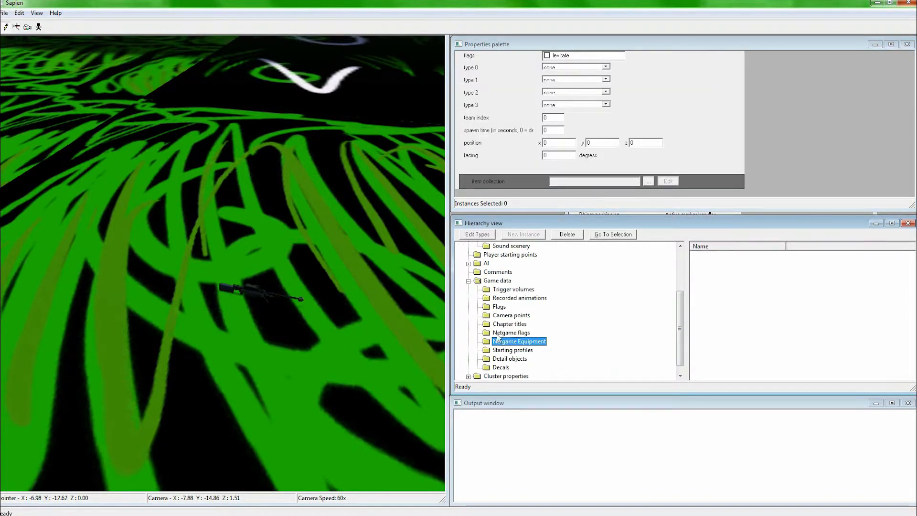
{"action": "right_click", "coordinate": [267, 245]}
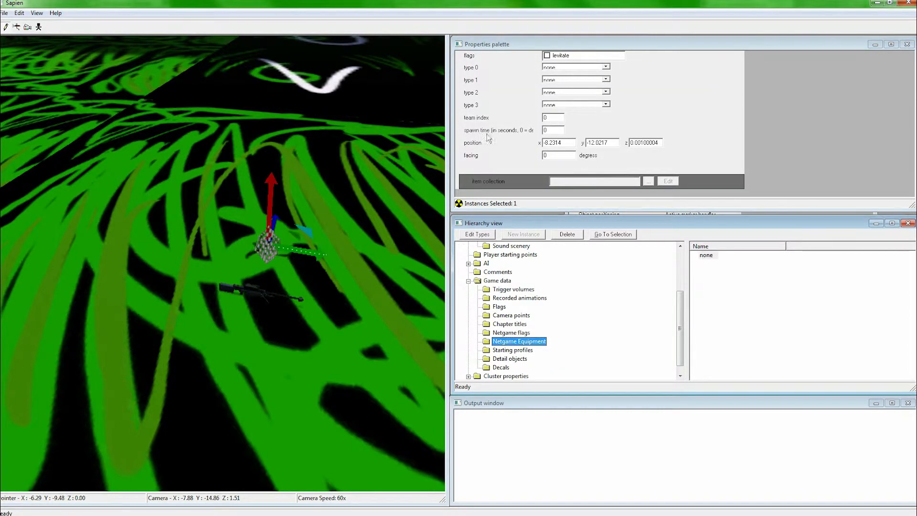
Assign rocket launcher.item_collection from the single weapons folder as the netgame equipment's item collection.
{"action": "left_click", "coordinate": [477, 234]}
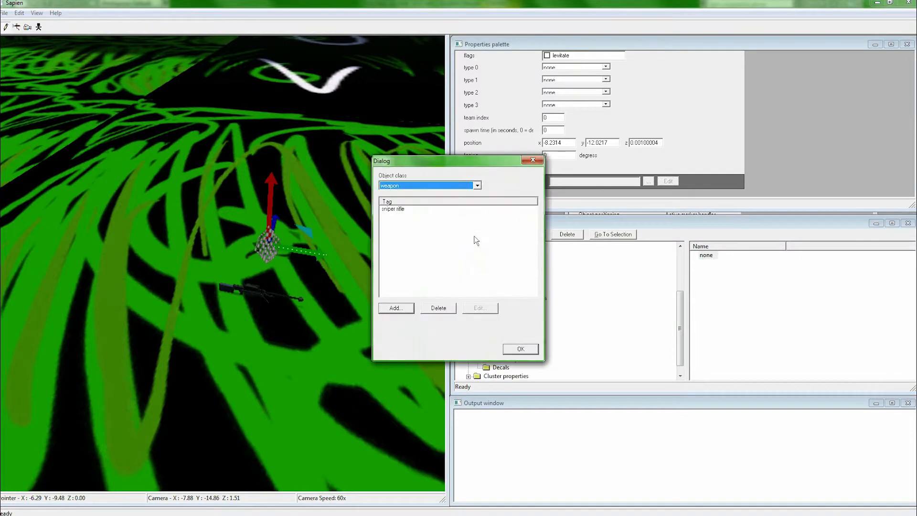
{"action": "left_click", "coordinate": [533, 160]}
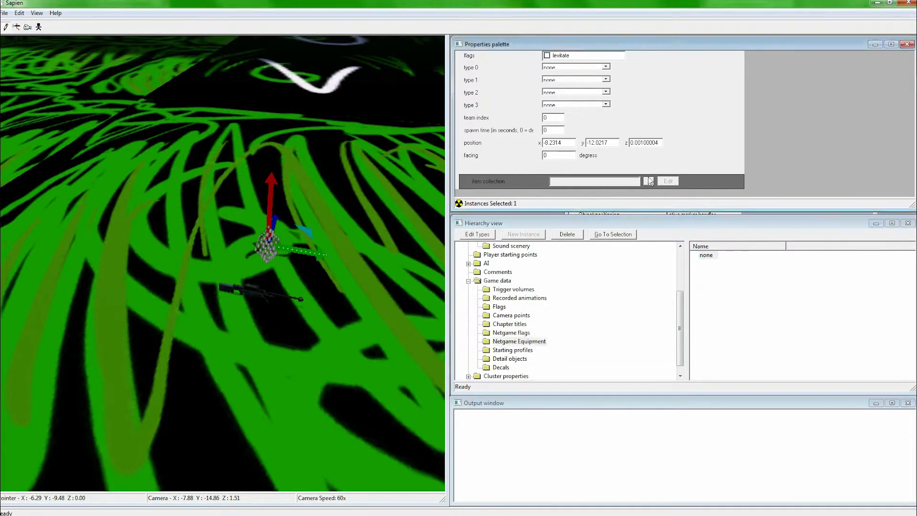
{"action": "left_click", "coordinate": [648, 181]}
{"action": "left_click", "coordinate": [150, 41]}
{"action": "left_click", "coordinate": [150, 41]}
{"action": "double_click", "coordinate": [106, 110]}
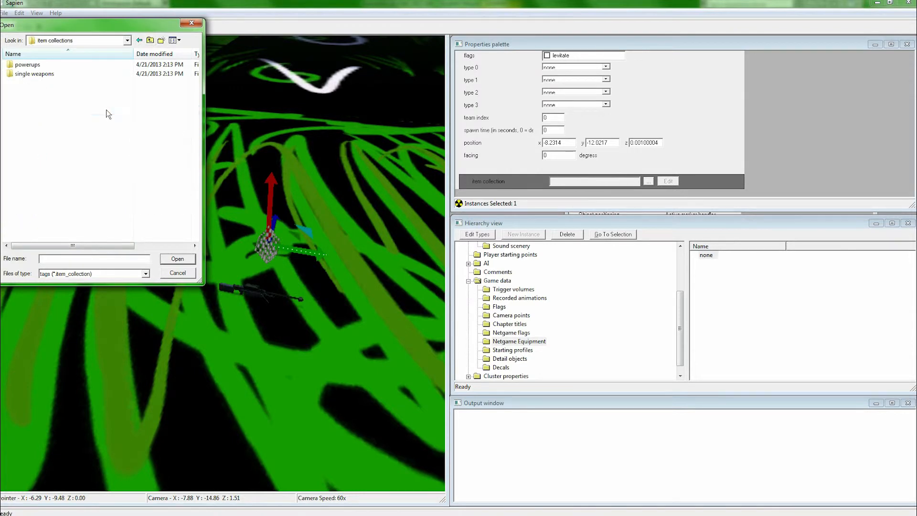
{"action": "double_click", "coordinate": [96, 77]}
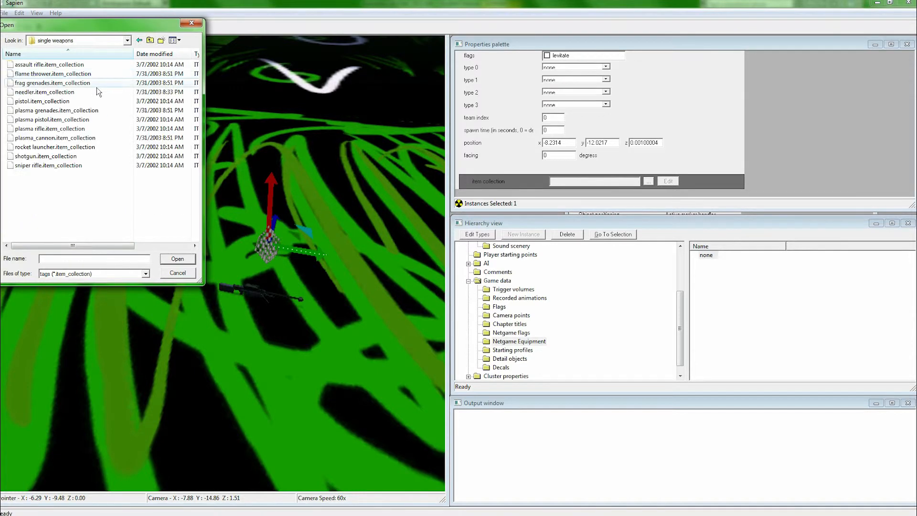
{"action": "double_click", "coordinate": [81, 147]}
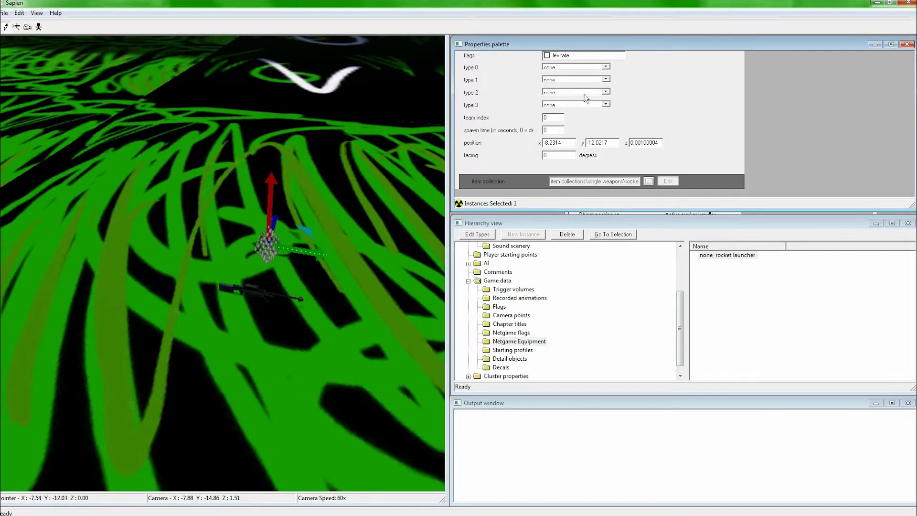
Set the rocket launcher equipment's type 0 to all games and enable its levitate flag.
{"action": "left_click", "coordinate": [551, 65]}
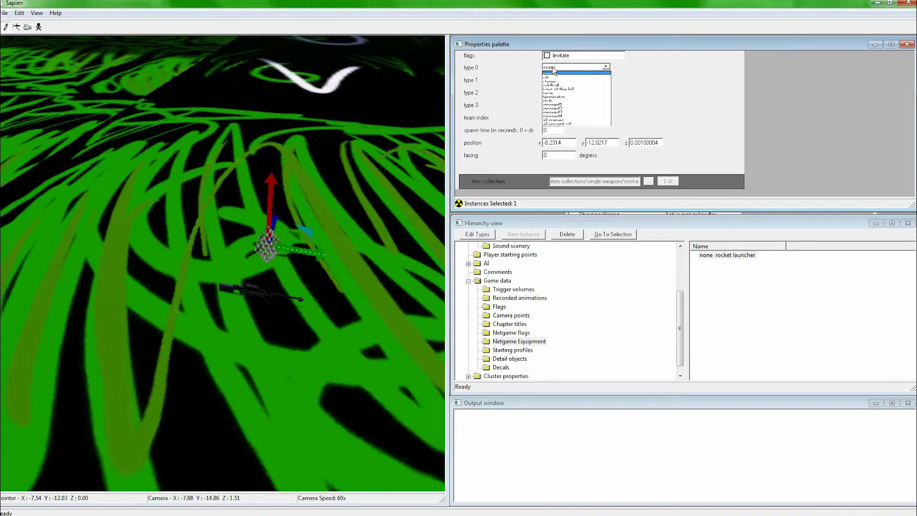
{"action": "left_click", "coordinate": [568, 118]}
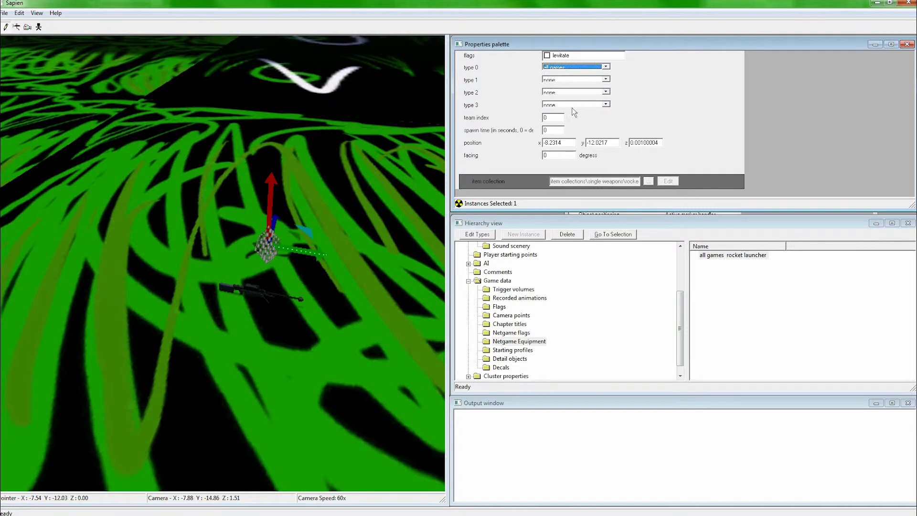
{"action": "left_click", "coordinate": [547, 56]}
{"action": "left_click", "coordinate": [709, 271]}
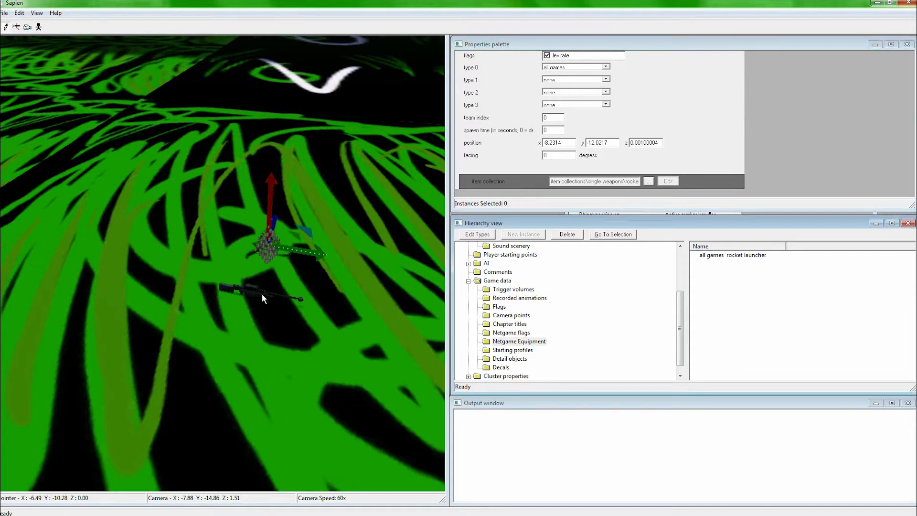
Examine the sniper rifle and the neighbouring netgame equipment marker up close and from above.
{"action": "middle_click_drag", "start_coordinate": [264, 301], "coordinate": [210, 270]}
{"action": "key", "text": "w"}
{"action": "key", "text": "w"}
{"action": "key", "text": "d"}
{"action": "key", "text": "w"}
{"action": "key", "text": "a"}
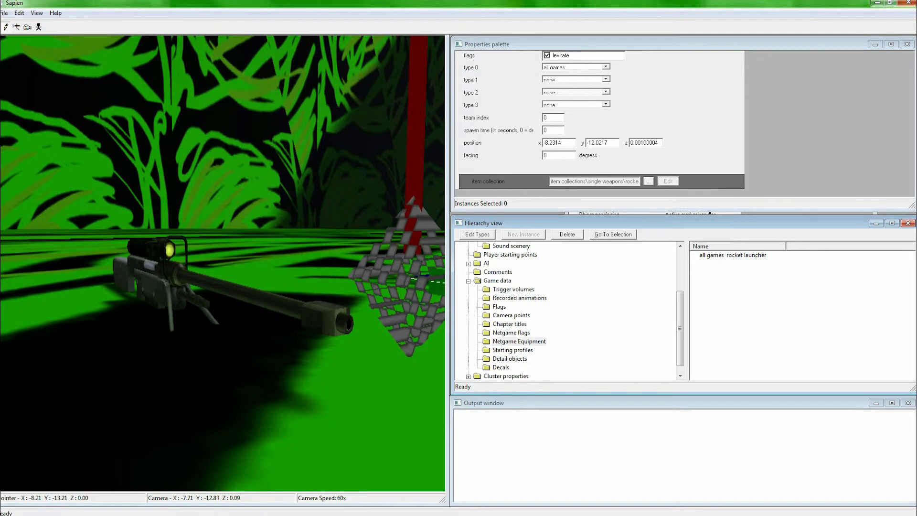
{"action": "key", "text": "d"}
{"action": "mouse_move", "coordinate": [164, 280]}
{"action": "middle_mouse_down"}
{"action": "mouse_move", "coordinate": [146, 285]}
{"action": "mouse_move", "coordinate": [179, 286]}
{"action": "mouse_move", "coordinate": [183, 341]}
{"action": "mouse_move", "coordinate": [165, 280]}
{"action": "middle_mouse_up"}
{"action": "key", "text": "a"}
{"action": "key", "text": "s"}
{"action": "key", "text": "r"}
{"action": "key", "text": "w"}
{"action": "key", "text": "f"}
{"action": "key", "text": "w"}
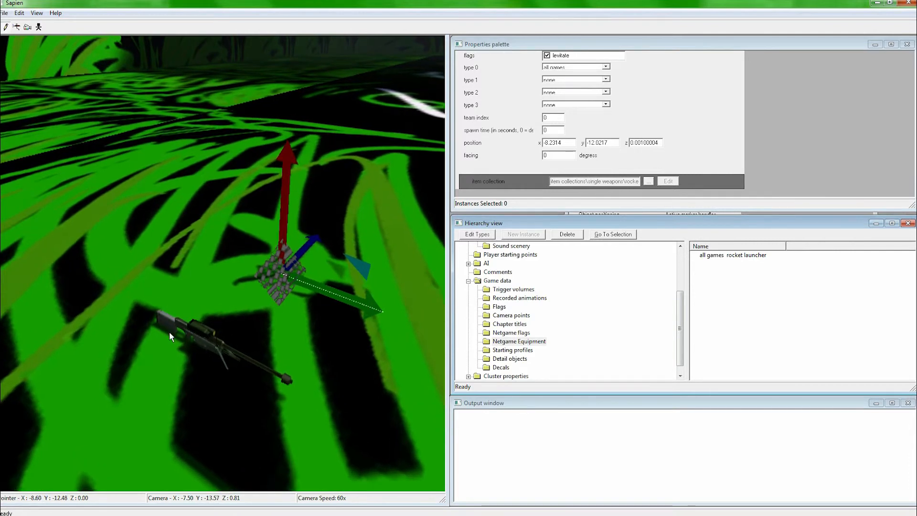
Set the rocket launcher equipment's spawn time to 5 seconds and save the scenario.
{"action": "left_click", "coordinate": [207, 337]}
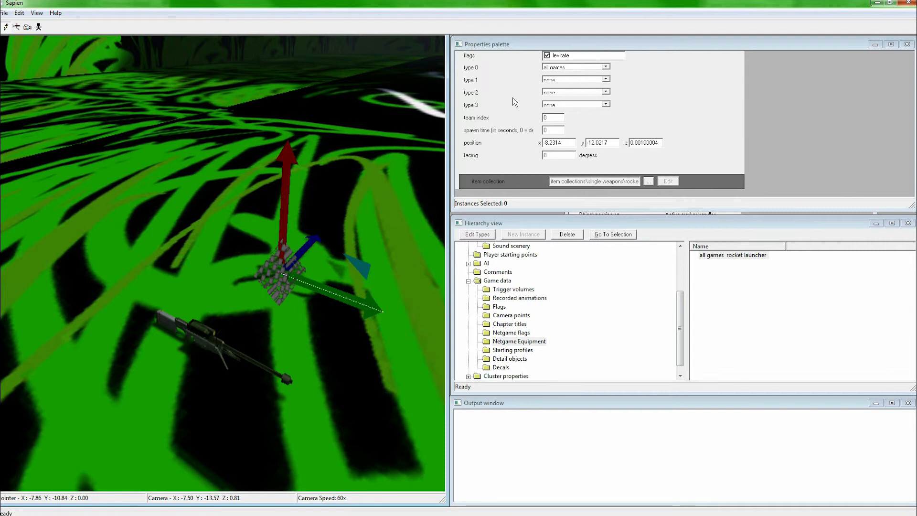
{"action": "double_click", "coordinate": [554, 130]}
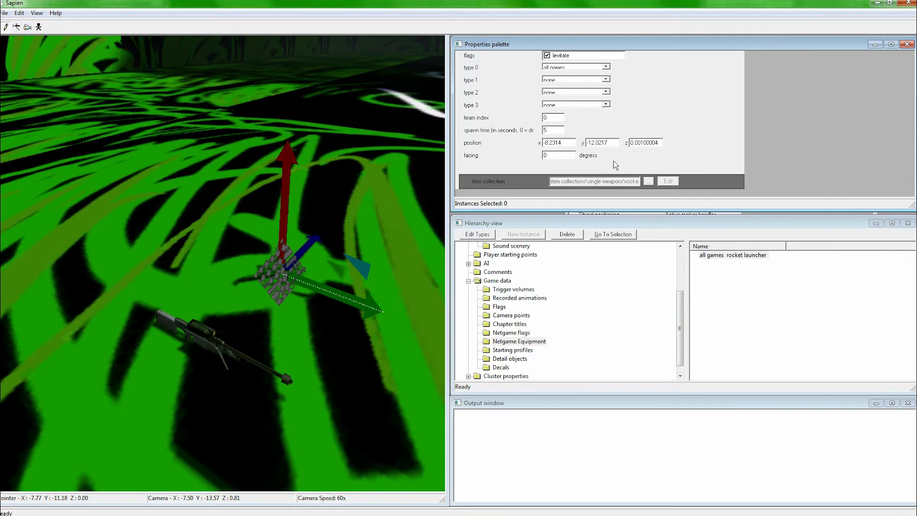
{"action": "middle_click_drag", "start_coordinate": [366, 268], "coordinate": [365, 158]}
{"action": "middle_click_drag", "start_coordinate": [222, 263], "coordinate": [439, 262]}
{"action": "key", "text": "s"}
{"action": "key", "text": "d"}
{"action": "key", "text": "w"}
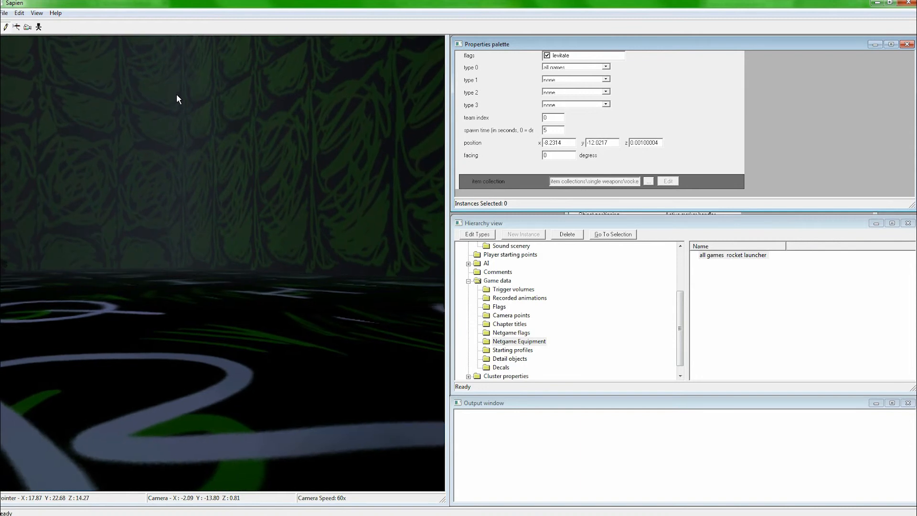
{"action": "key", "text": "ctrl+s"}
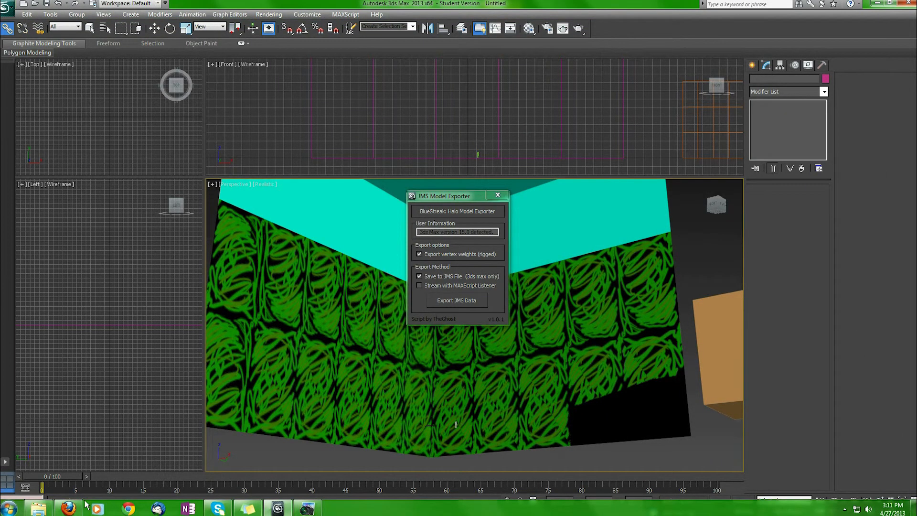
Switch to the Halo folder in Windows Explorer, open its cmd.exe shortcut and run tool build-cache-file levels\MT\MT.
{"action": "left_click", "coordinate": [39, 506]}
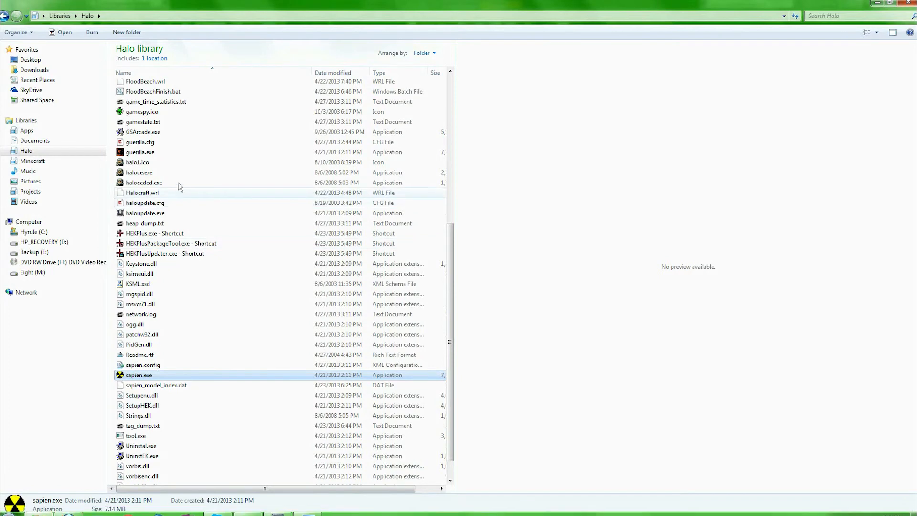
{"action": "left_click", "coordinate": [206, 114]}
{"action": "scroll", "coordinate": [206, 114], "scroll_direction": "up", "scroll_amount": 8}
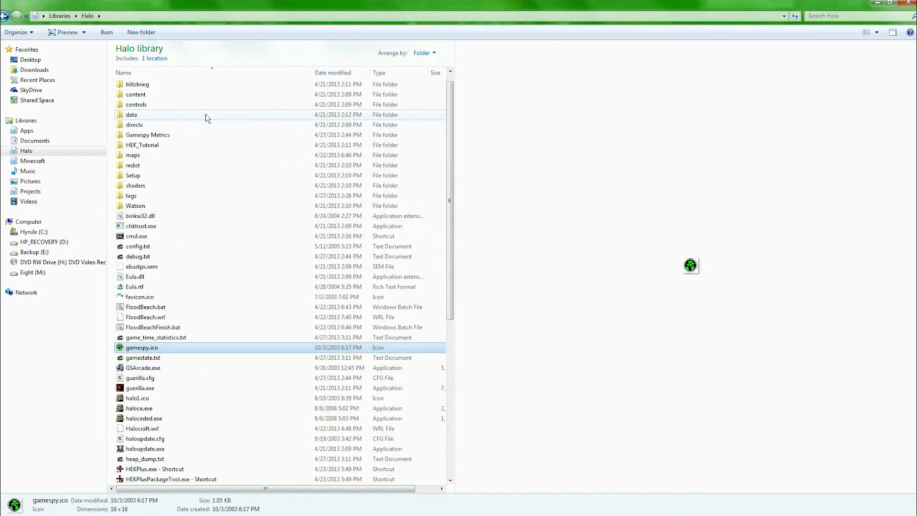
{"action": "double_click", "coordinate": [175, 236]}
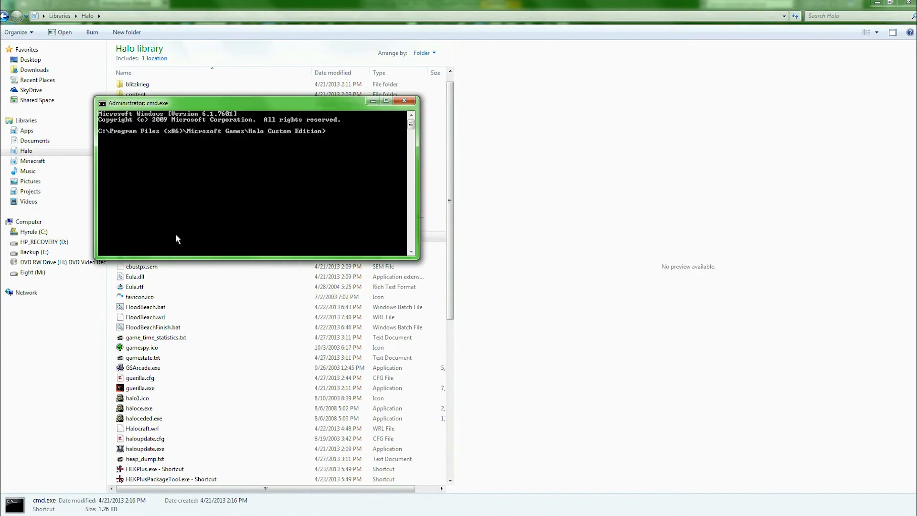
{"action": "type", "text": "tool build-cache-file levels\\MT\\MT"}
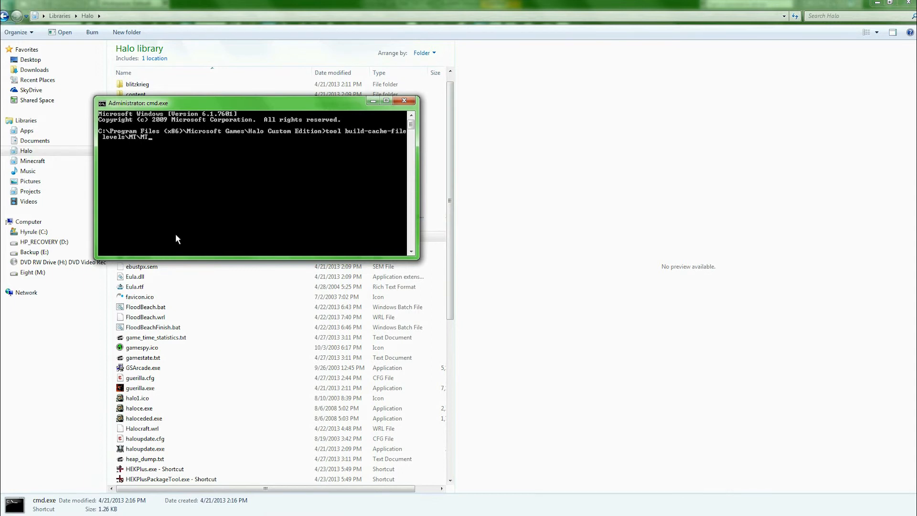
{"action": "key", "text": "Return"}
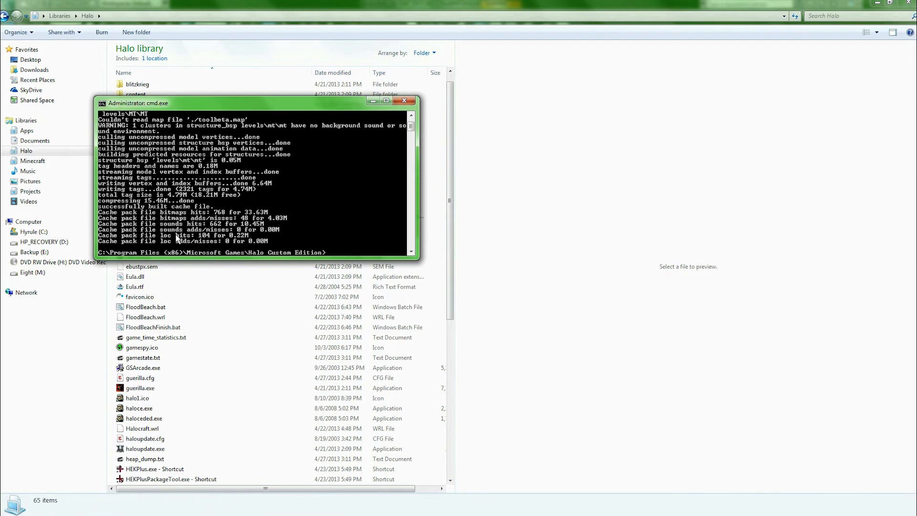
Close the command window and open the maps folder to check for the compiled MT.map.
{"action": "left_click", "coordinate": [397, 101]}
{"action": "left_click", "coordinate": [174, 160]}
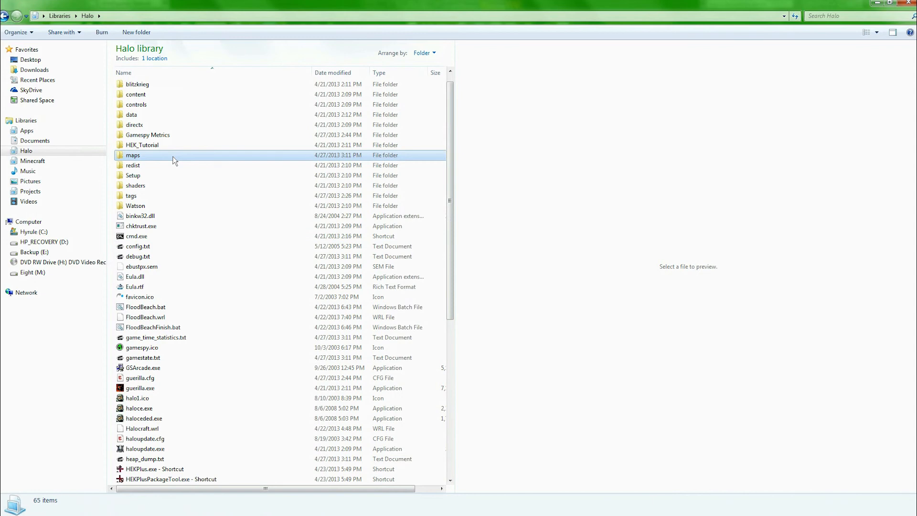
{"action": "double_click", "coordinate": [173, 160]}
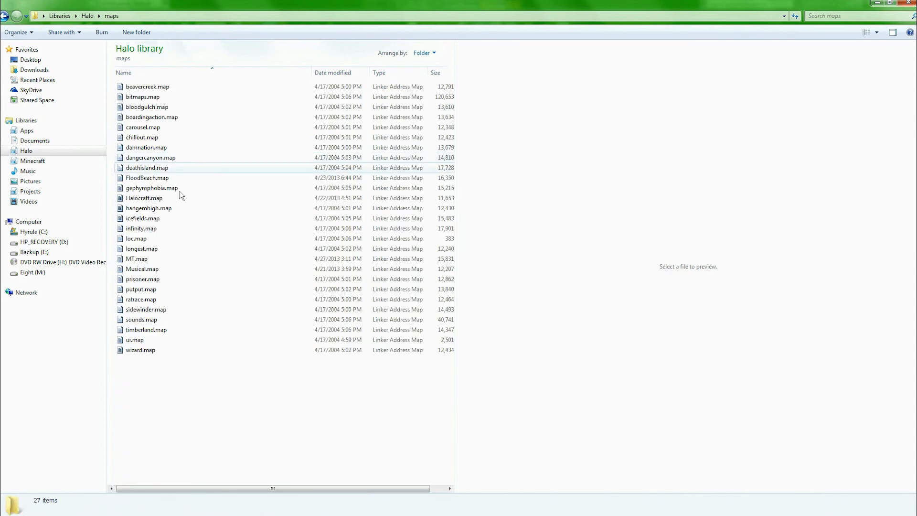
Return to the Halo folder and select haloce.exe.
{"action": "left_click", "coordinate": [90, 15]}
{"action": "left_click", "coordinate": [231, 432]}
{"action": "scroll", "coordinate": [225, 411], "scroll_direction": "down", "scroll_amount": 3}
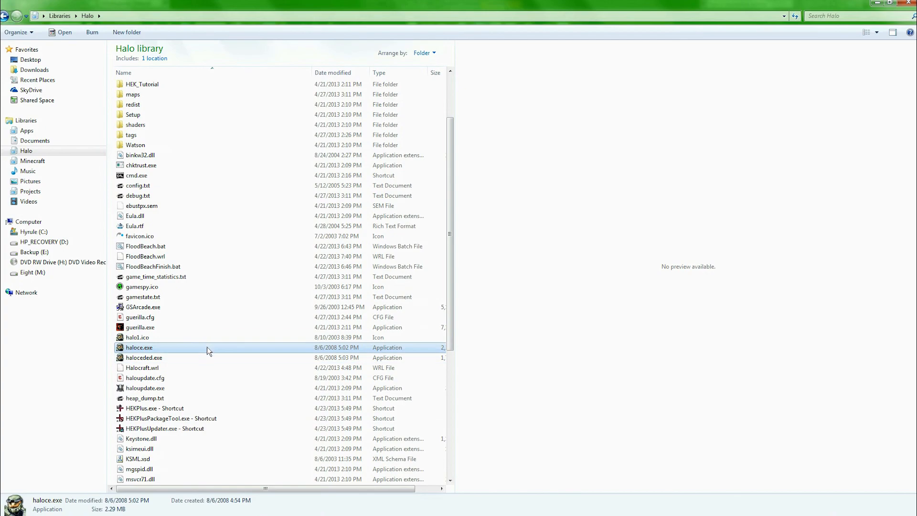